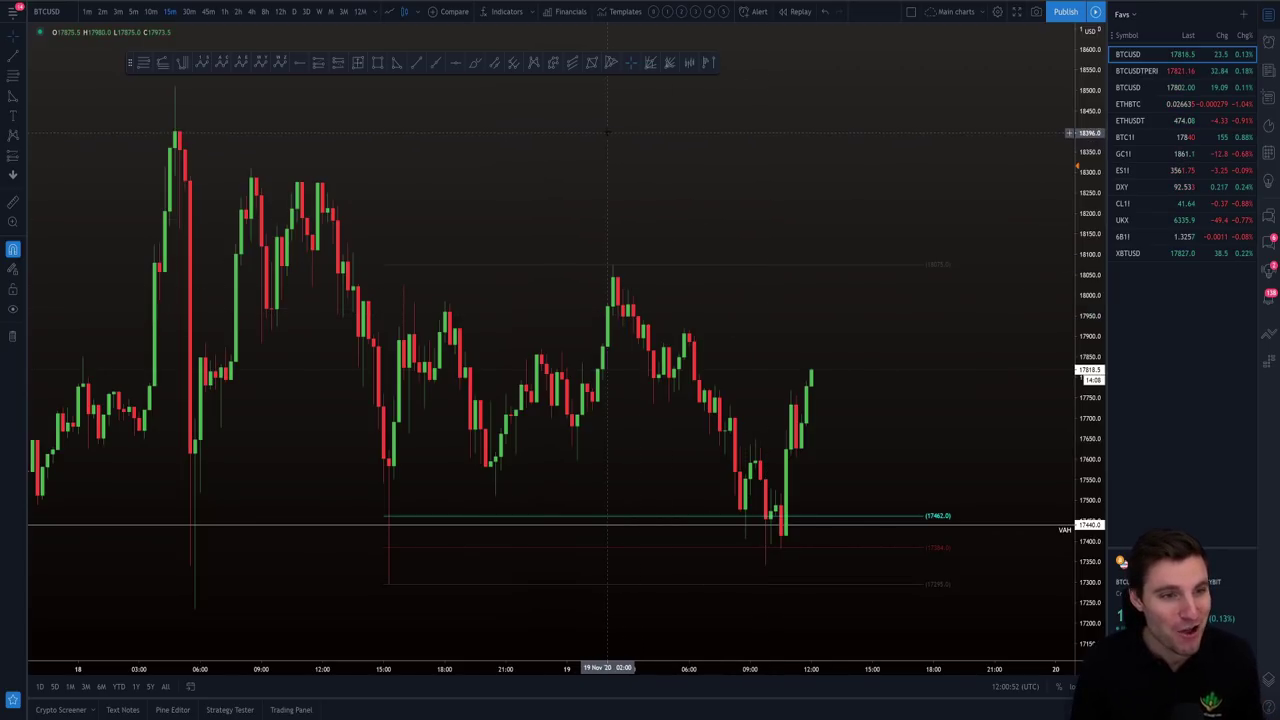
Draw a triangle on the BTCUSD chart from the 18509 high through about 17478 on 20 Nov to about 17371.5 on 18 Nov
scroll(720, 200, "right", 2)
scroll(765, 258, "down", 3)
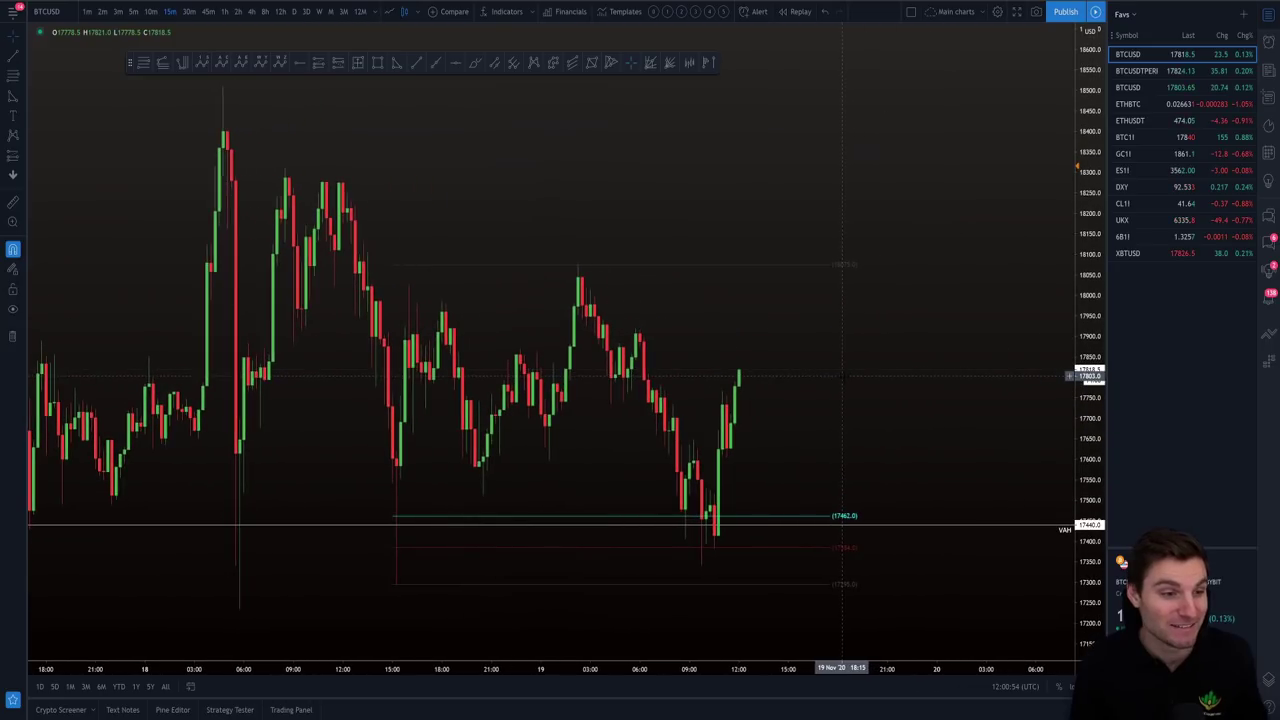
left_click(396, 62)
left_click(222, 88)
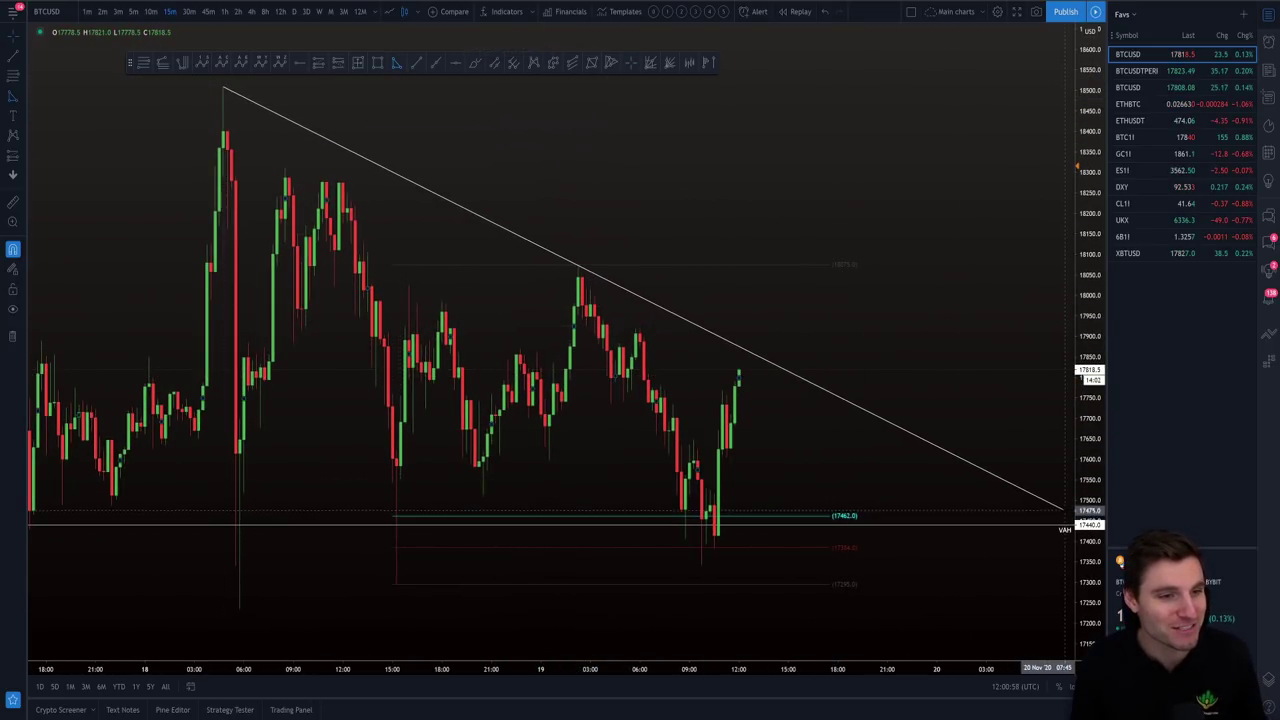
left_click(1068, 510)
left_click(196, 537)
scroll(198, 537, "down", 3)
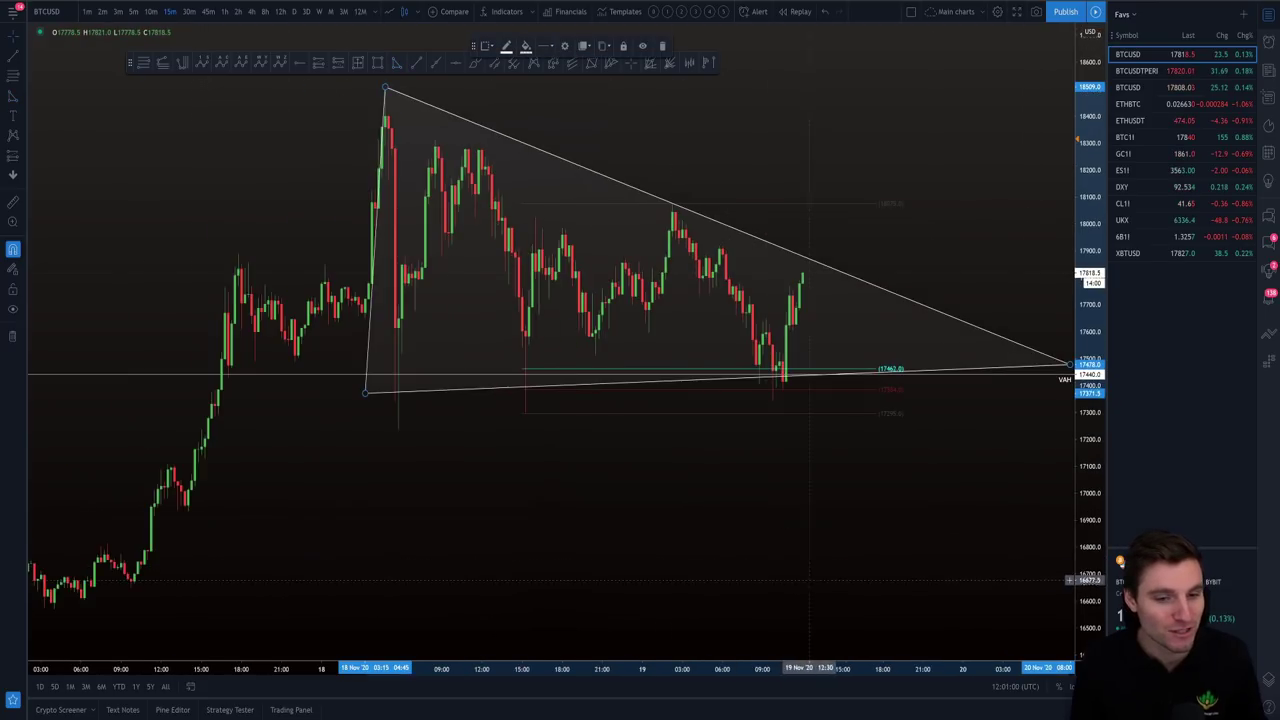
Move the triangle's apex to about 17381.5 at 20 Nov 12:30 and align its lower starting corner beneath the 18509 high
scroll(726, 589, "right", 3)
left_click_drag(906, 448, 965, 479)
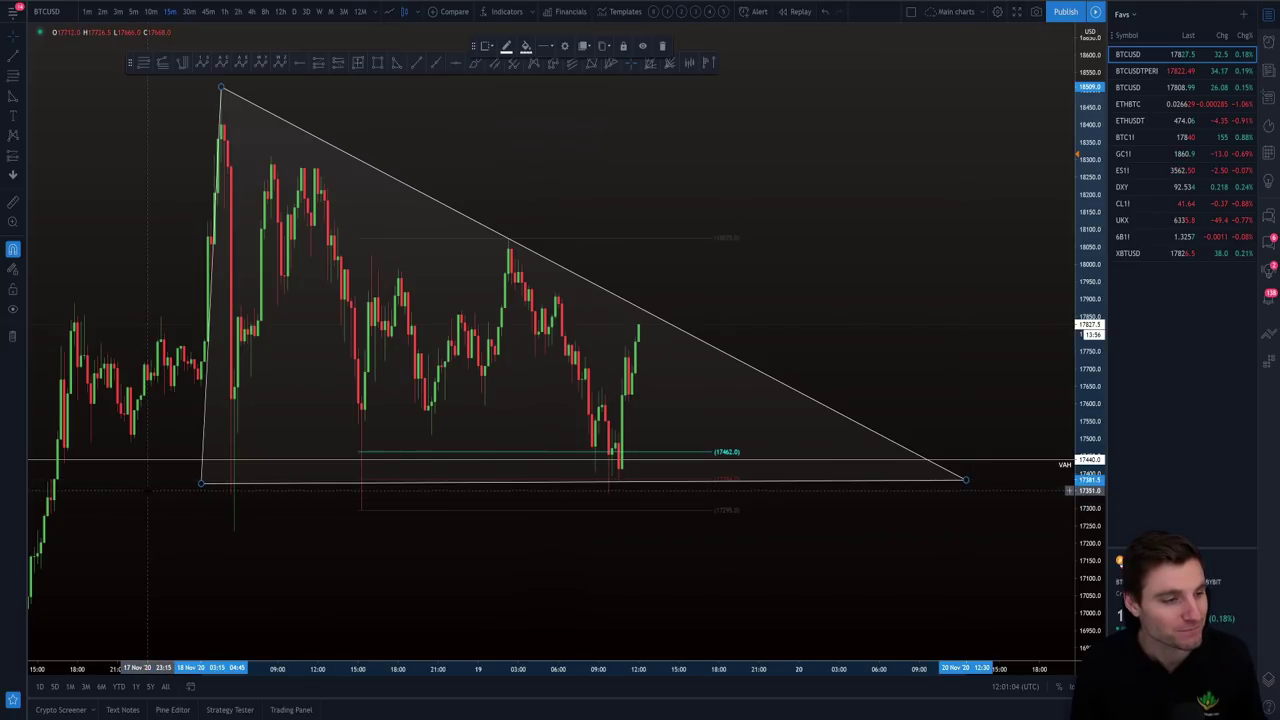
left_click_drag(201, 483, 226, 489)
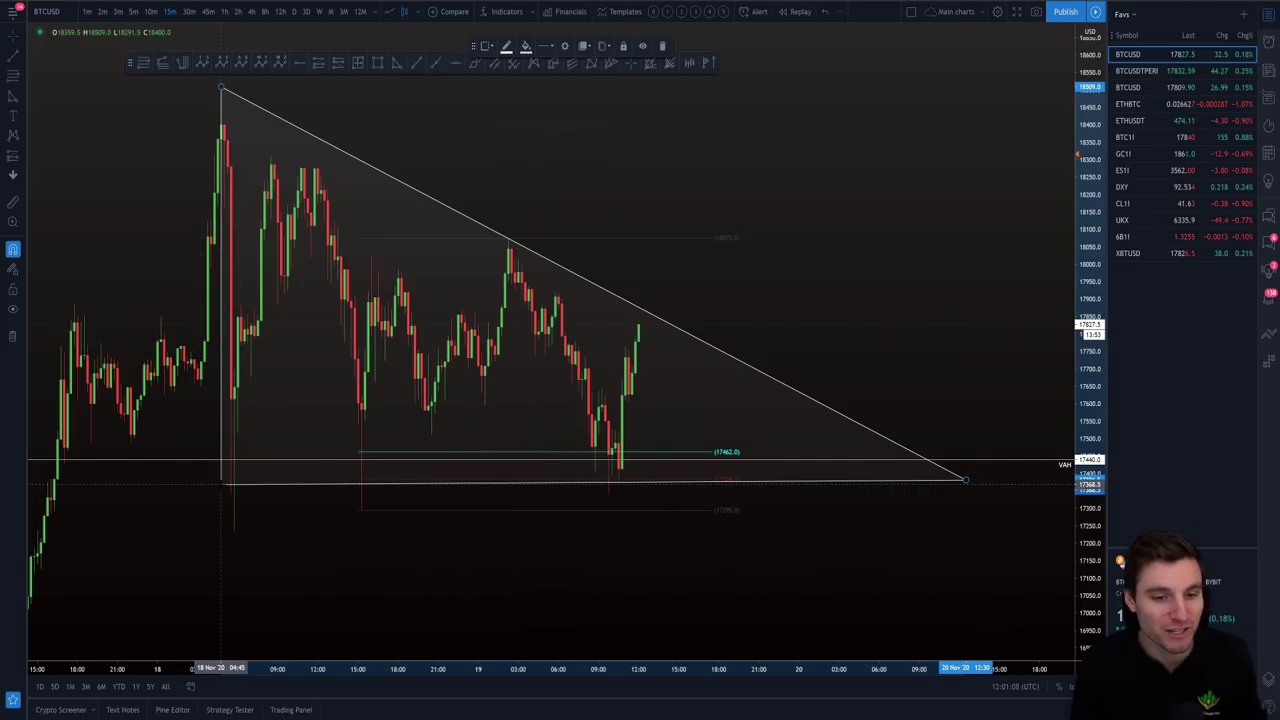
Examine the descending triangle against the recent BTCUSD swings, its sloping upper edge, and the preceding rally
left_click_drag(476, 574, 596, 574)
scroll(650, 580, "up", 3)
mouse_move(836, 600)
left_mouse_down()
mouse_move(991, 626)
mouse_move(860, 607)
left_mouse_up()
scroll(980, 615, "down", 2)
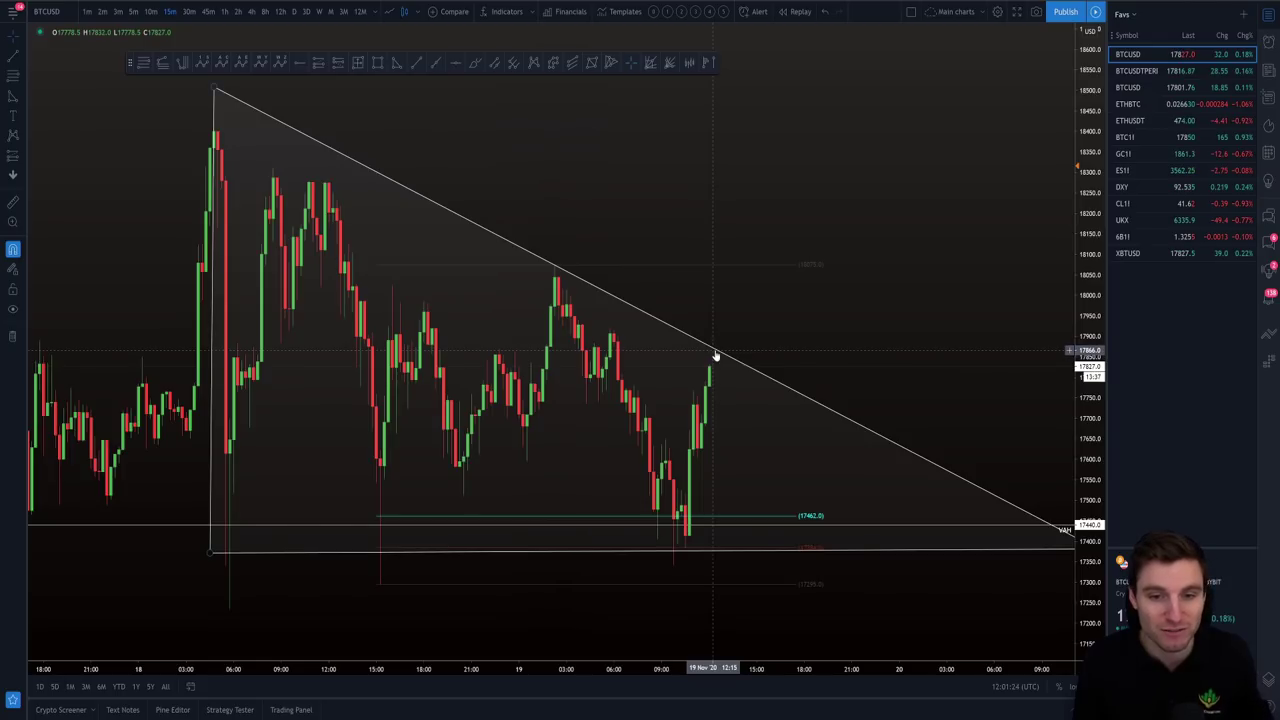
scroll(866, 323, "left", 3)
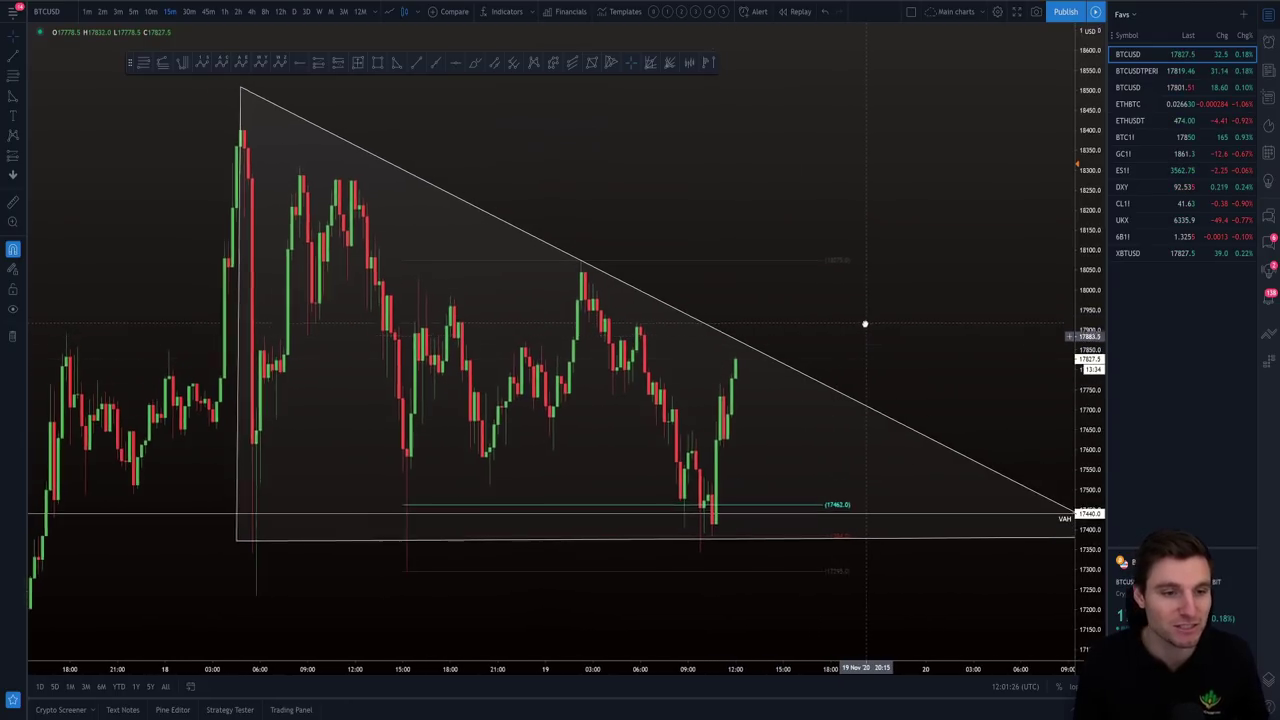
scroll(866, 323, "right", 1)
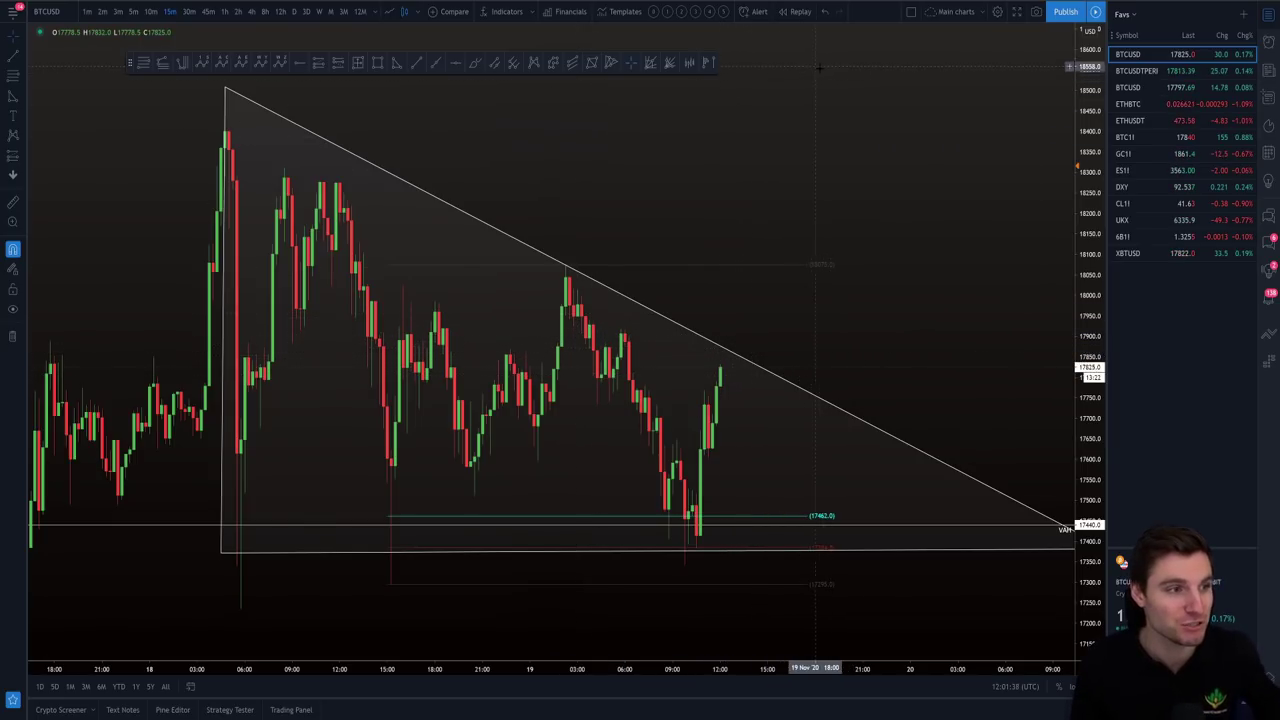
scroll(891, 587, "down", 3)
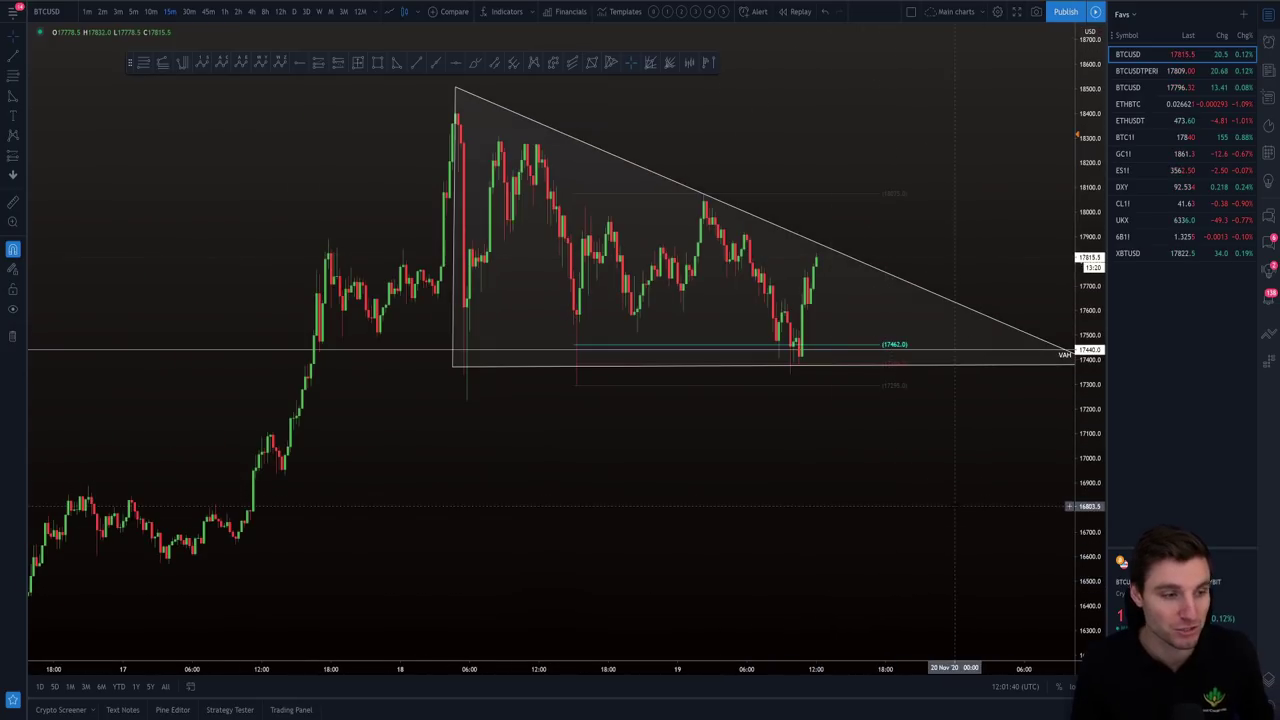
scroll(935, 536, "up", 3)
left_click_drag(831, 344, 860, 341)
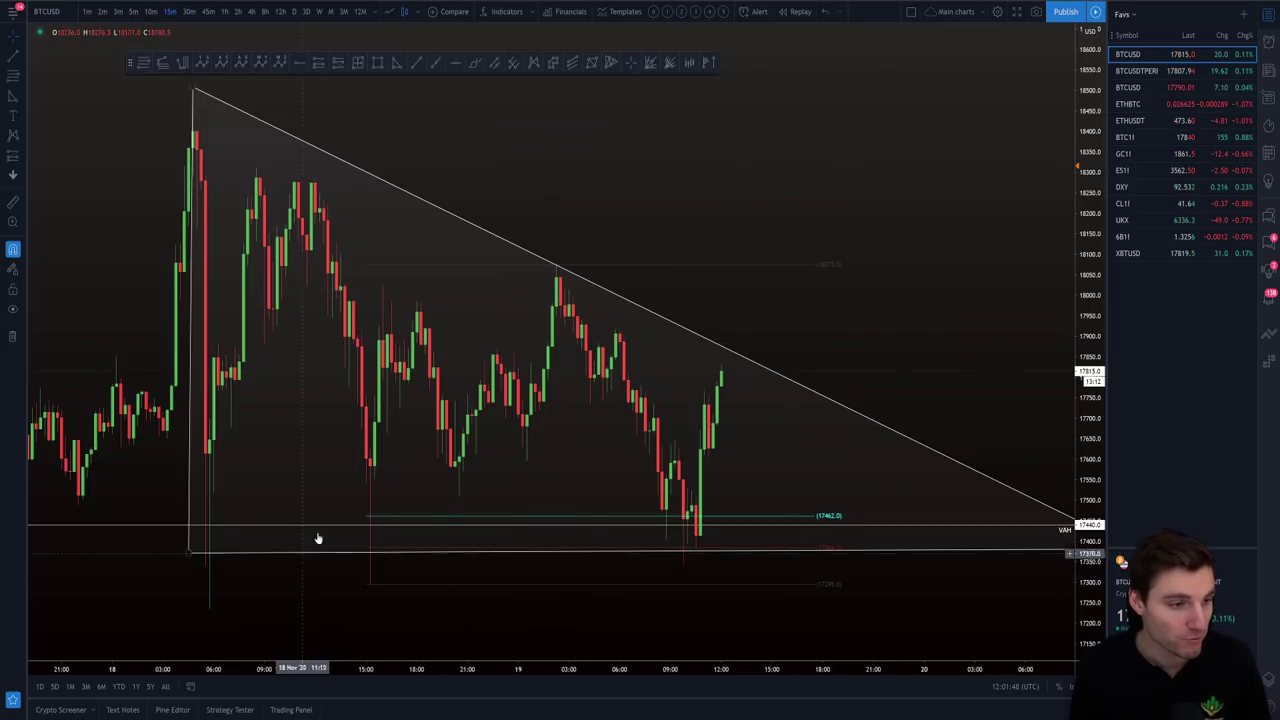
Delete the triangle drawing from the BTCUSD chart
left_click(480, 233)
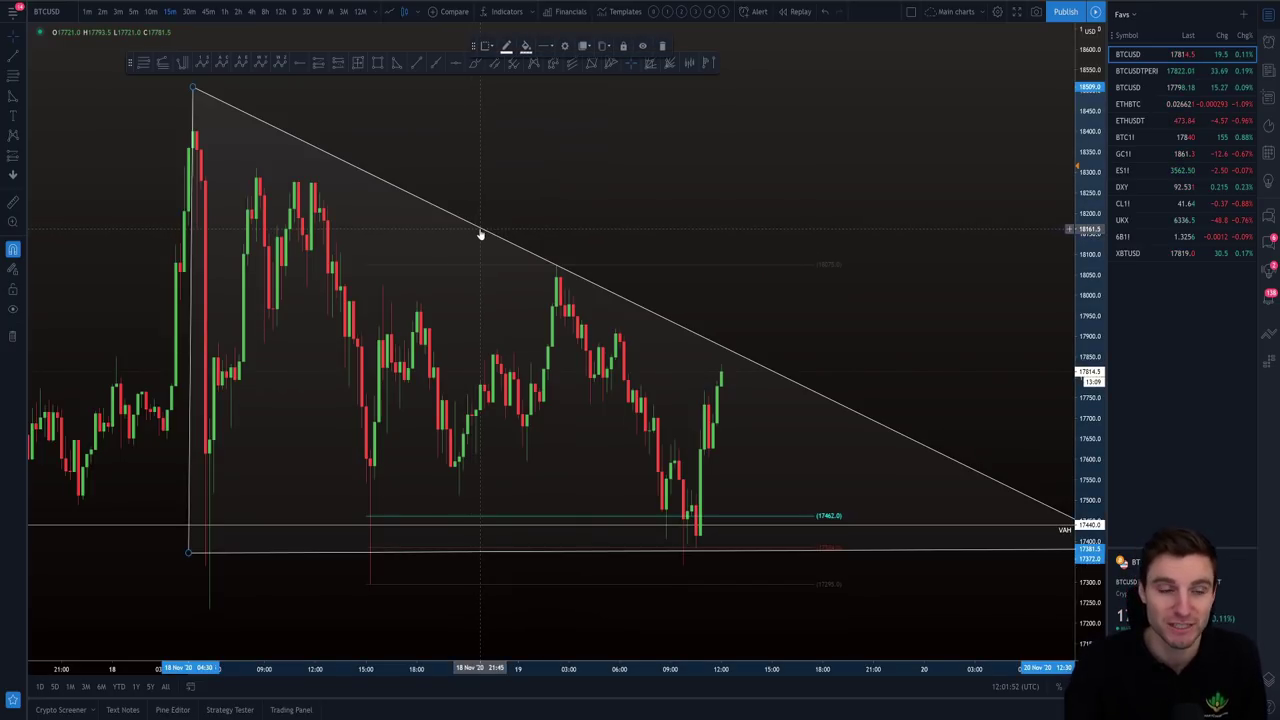
key("Delete")
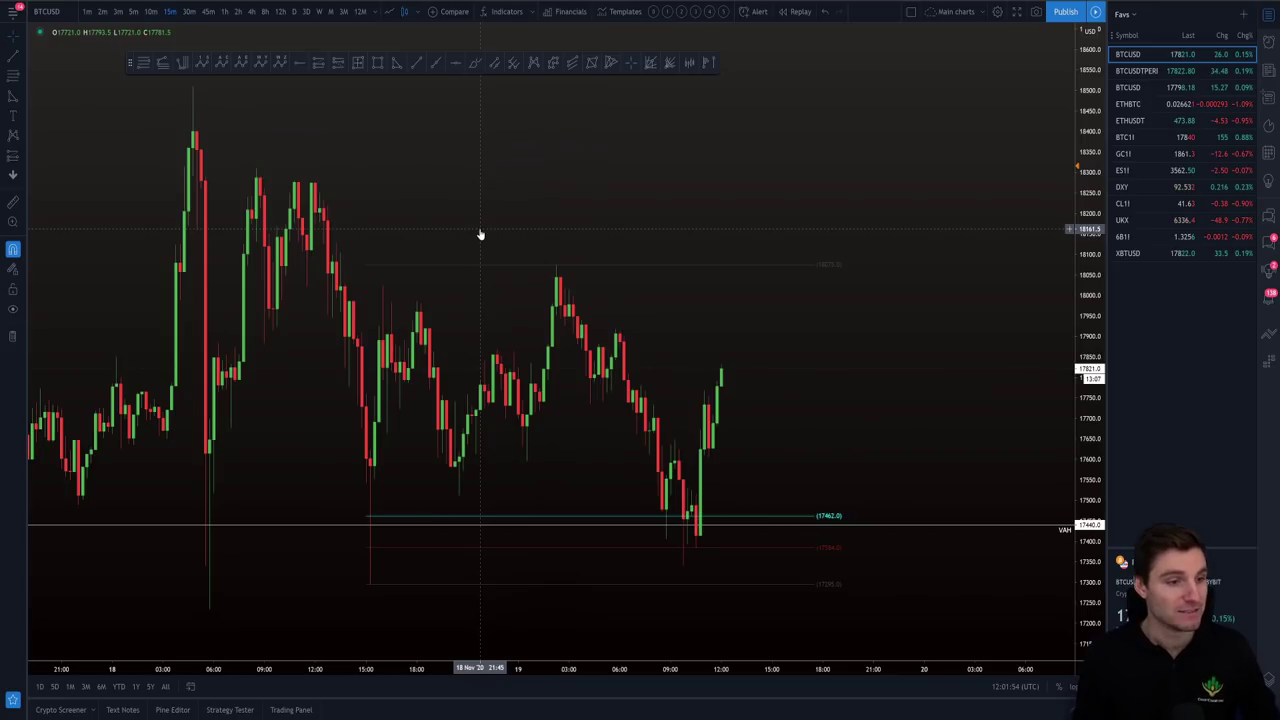
scroll(500, 233, "up", 2)
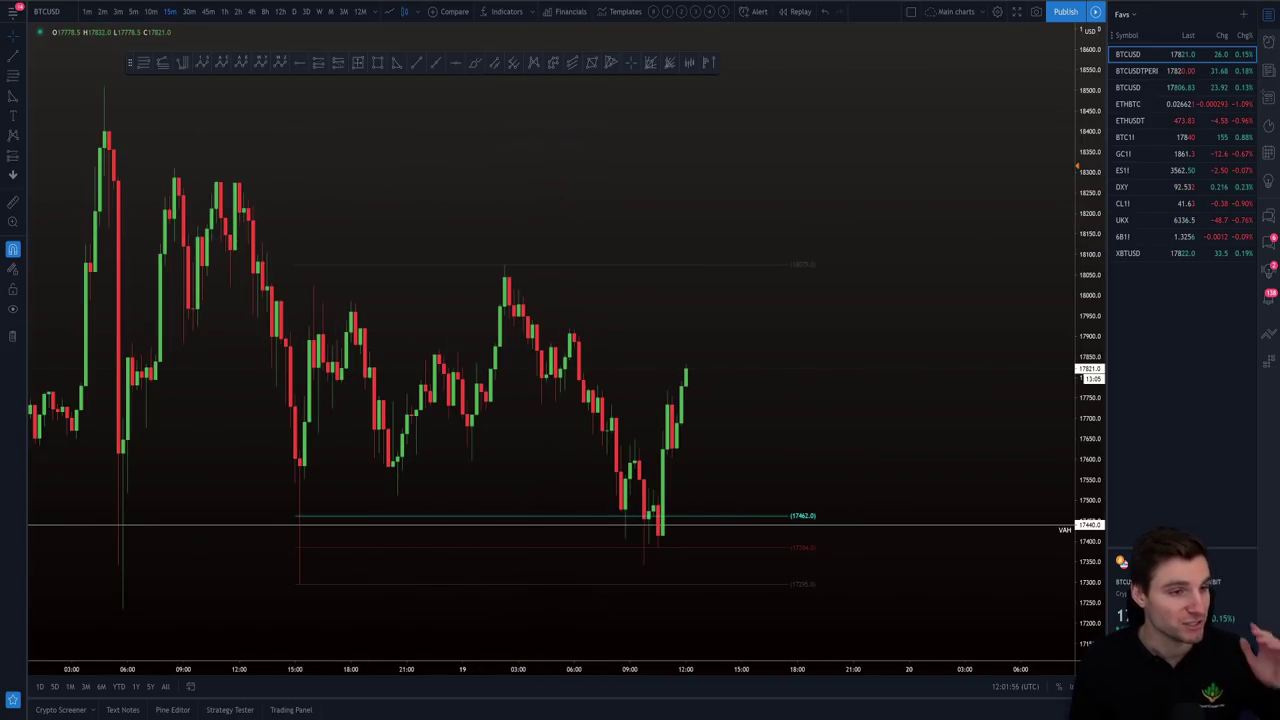
Switch to Discord's bitcoin channel and open the original image of the harmonic pattern chart posted with the VAH bounce message
key("alt+Tab")
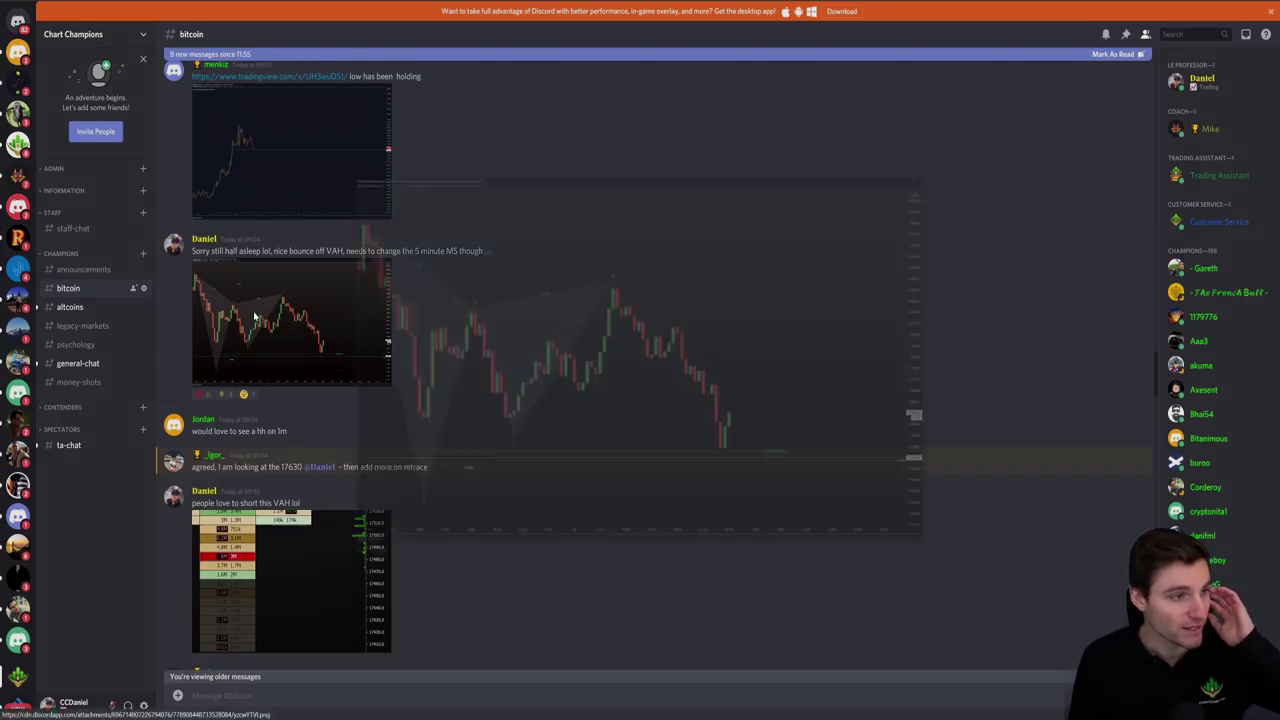
left_click(345, 378)
left_click(289, 604)
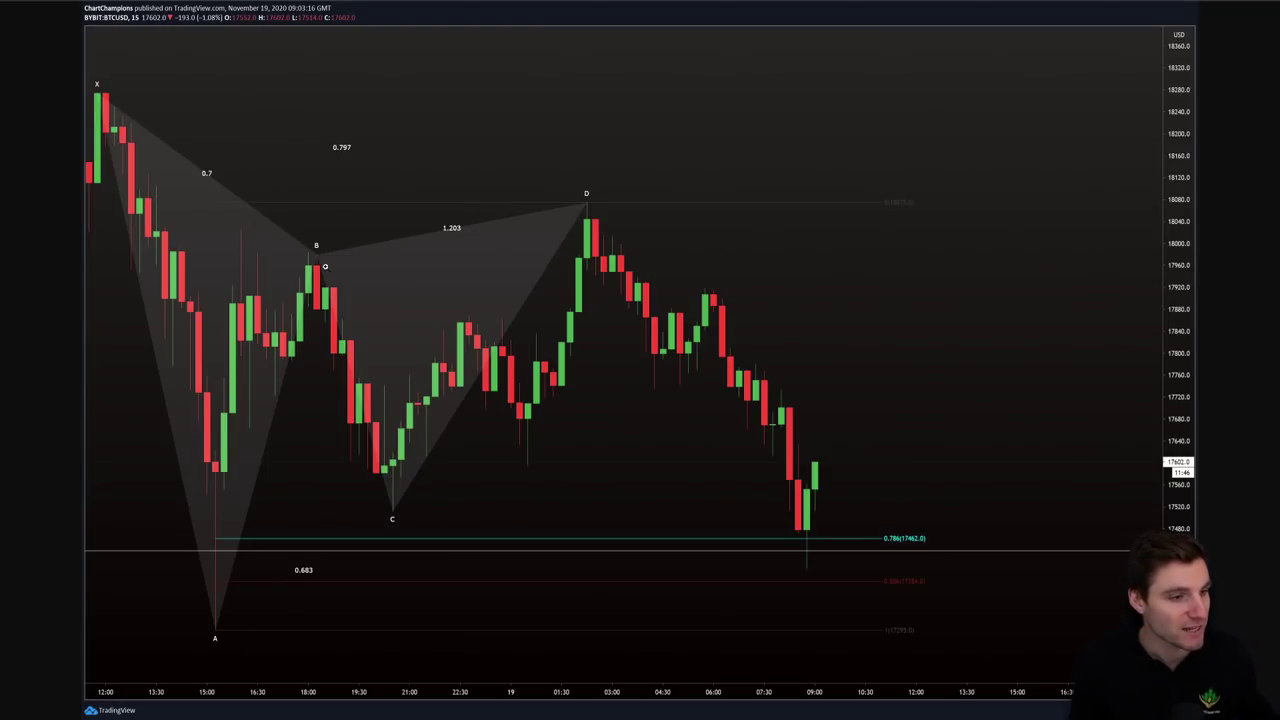
Switch to TradingView and draw an XABCD pattern from the 18274 high through the 17295 low and the following swings to the 18075 high
key("alt+Tab")
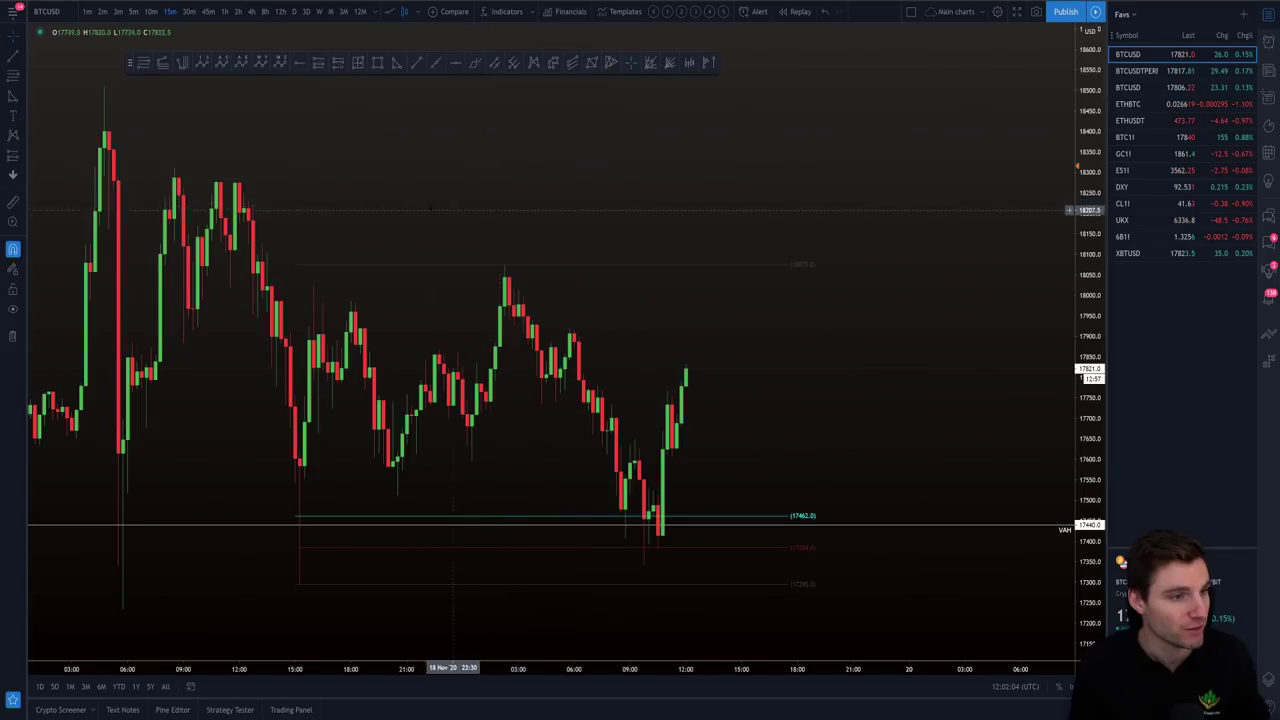
left_click(533, 62)
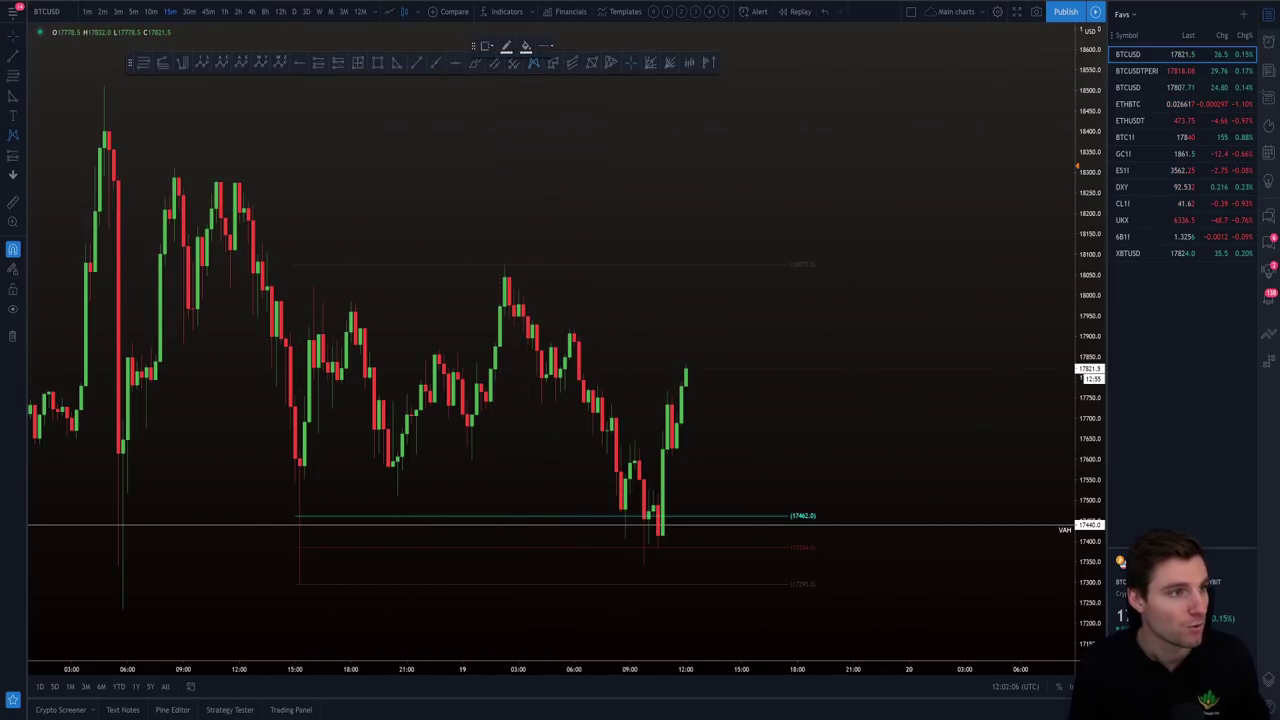
left_click(234, 180)
left_click(299, 584)
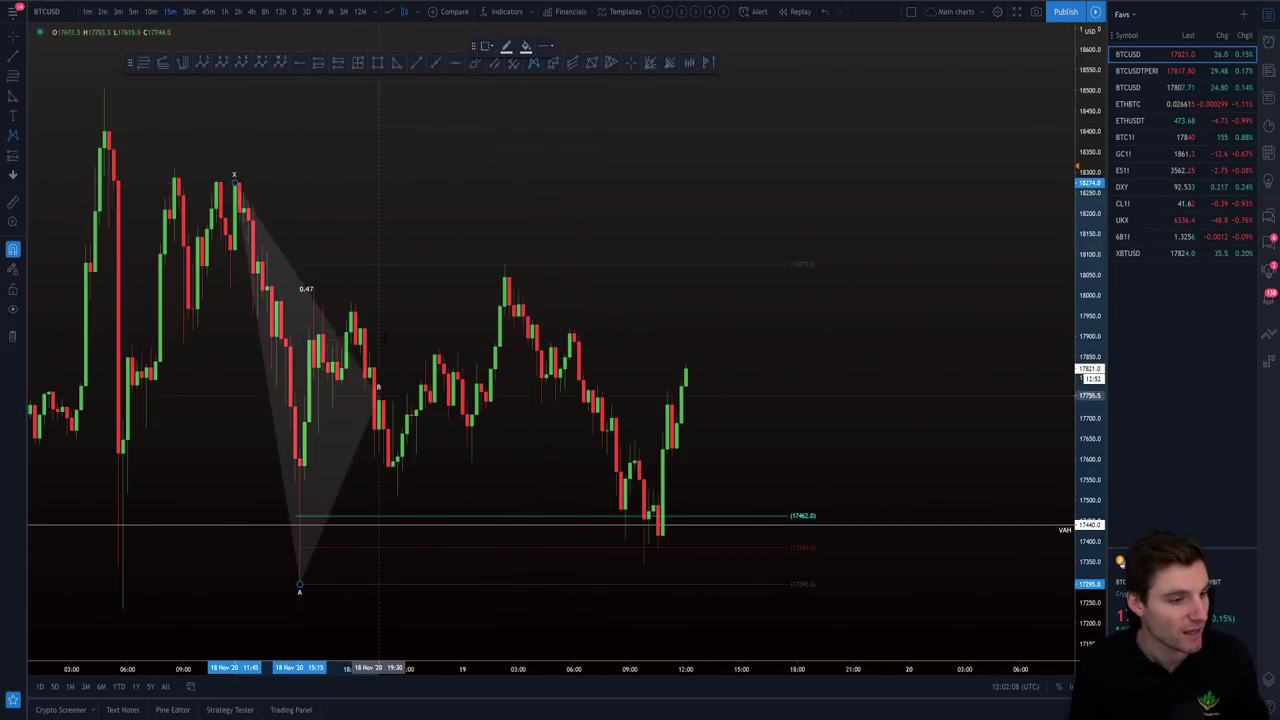
left_click(360, 290)
left_click(396, 493)
left_click(504, 265)
left_click_drag(815, 400, 882, 400)
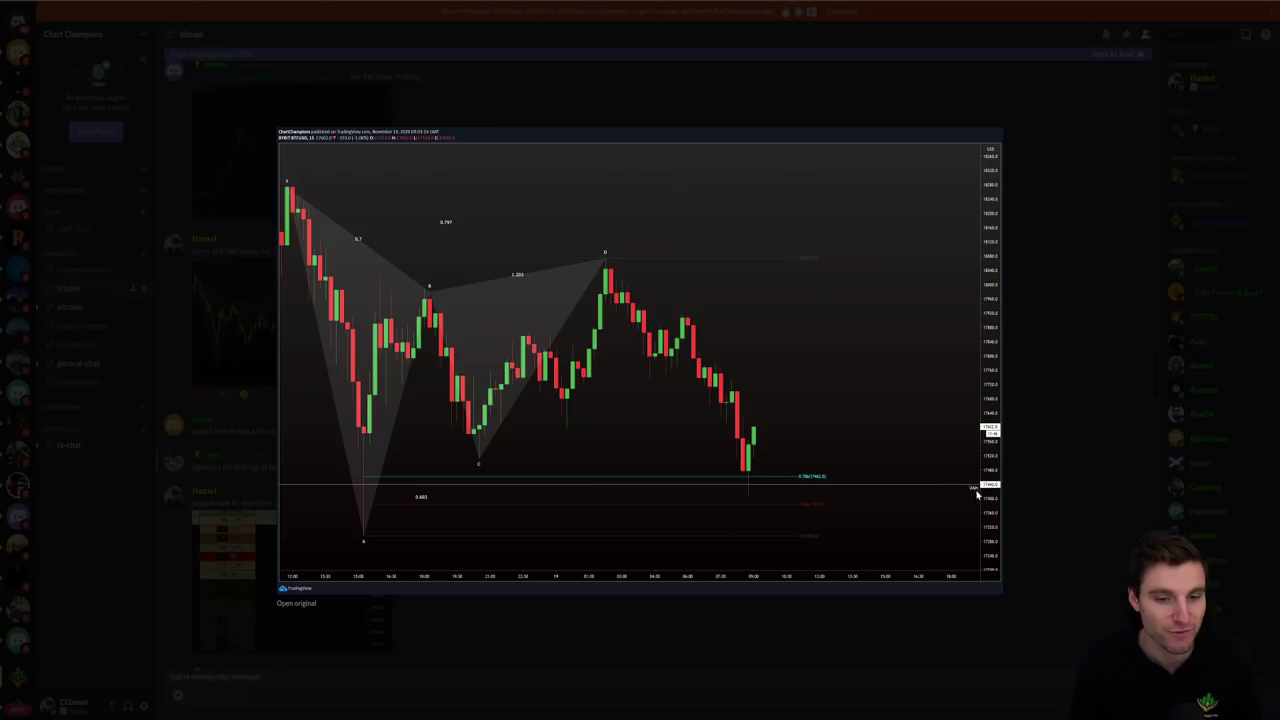
Close the enlarged pattern chart in Discord, view the order-flow screenshot posted below it, and return to the TradingView chart
left_click(1070, 482)
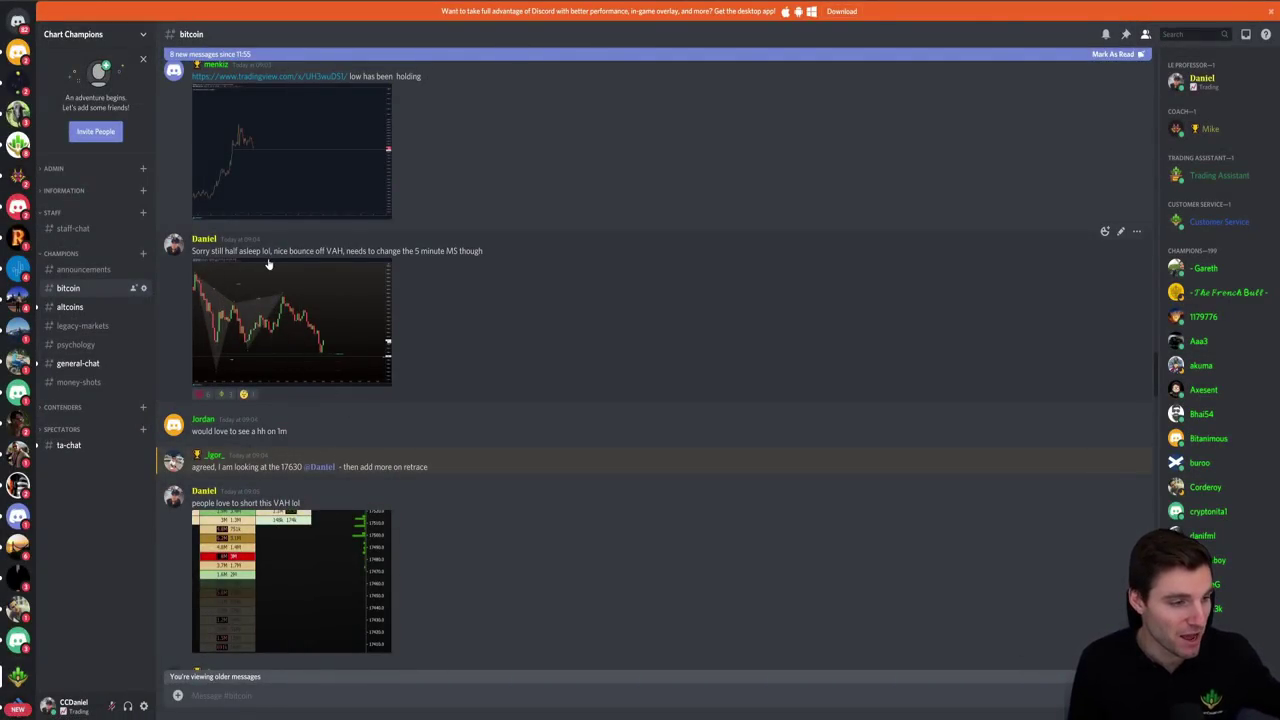
left_click(274, 566)
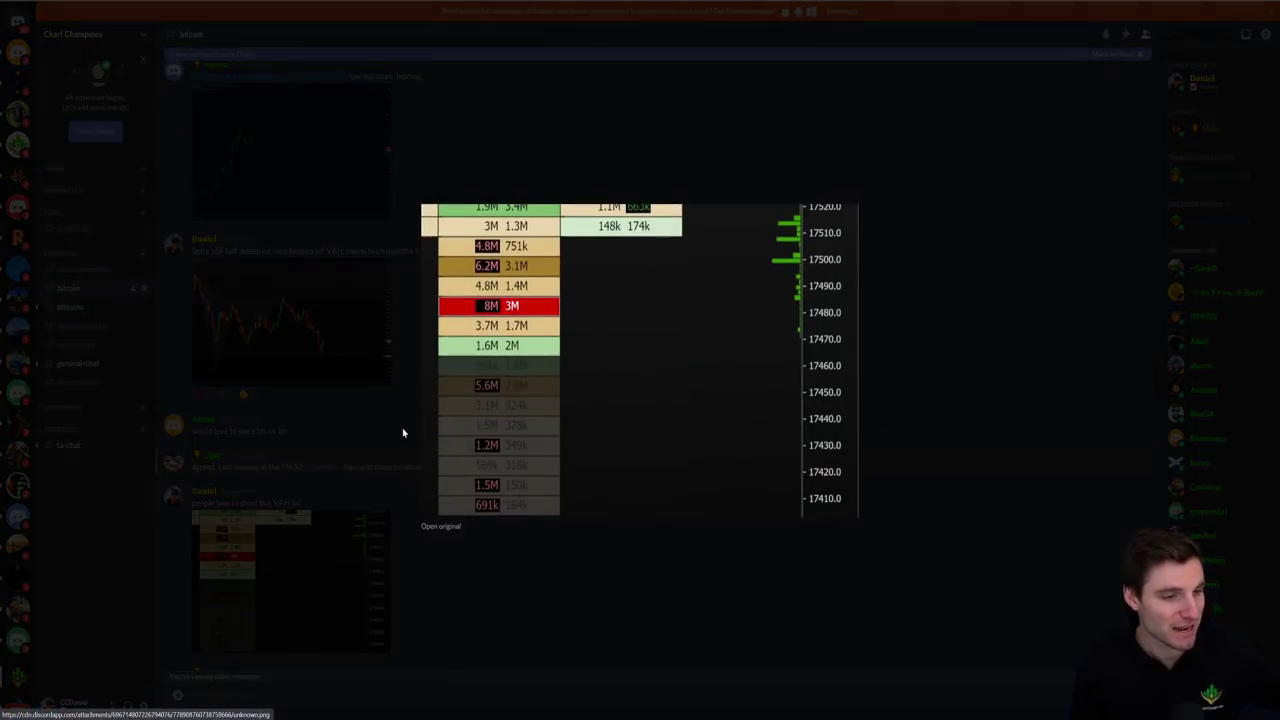
left_click(574, 631)
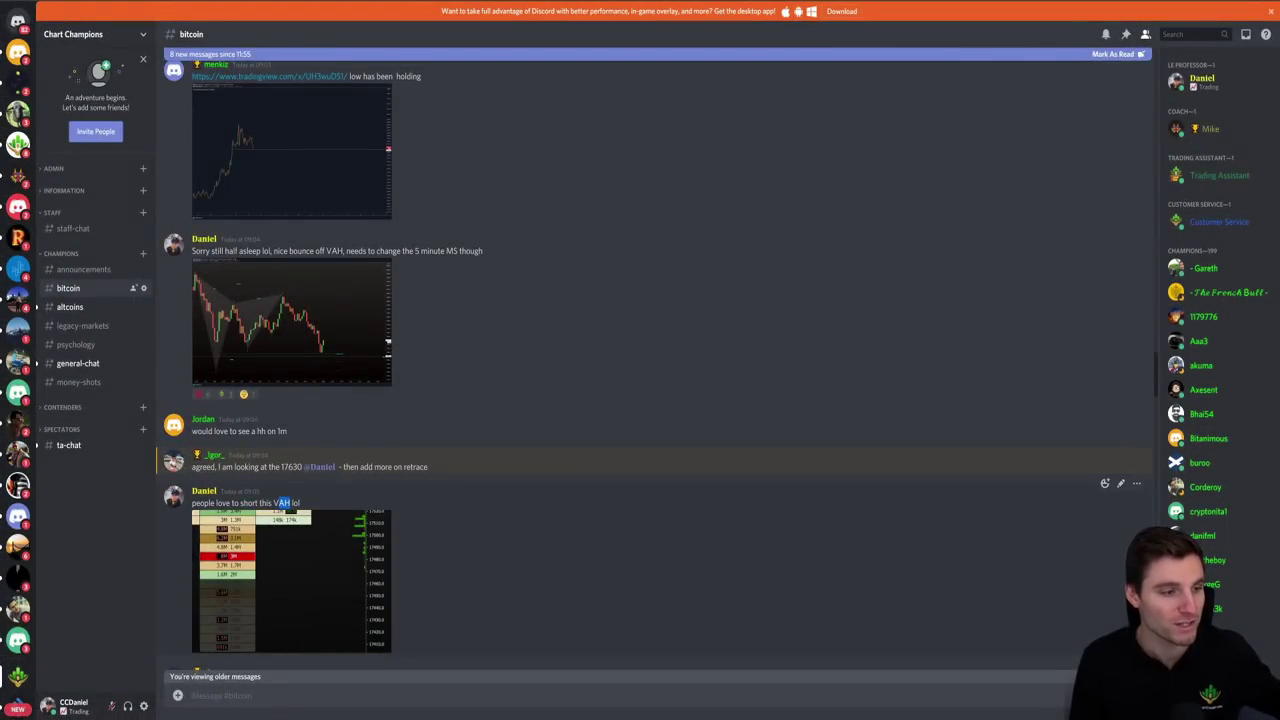
key("alt+Tab")
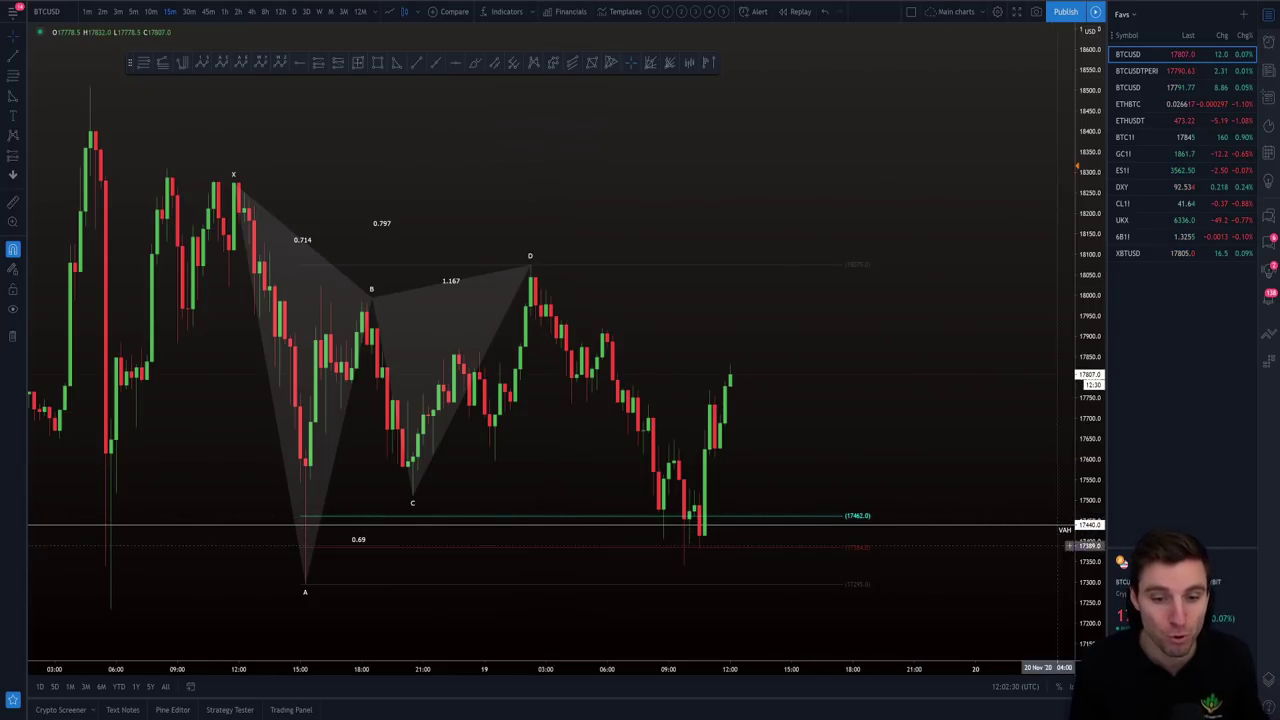
Switch to Discord and examine the order-flow screenshot under the "people love to short this VAH lol" message once more
key("alt+Tab")
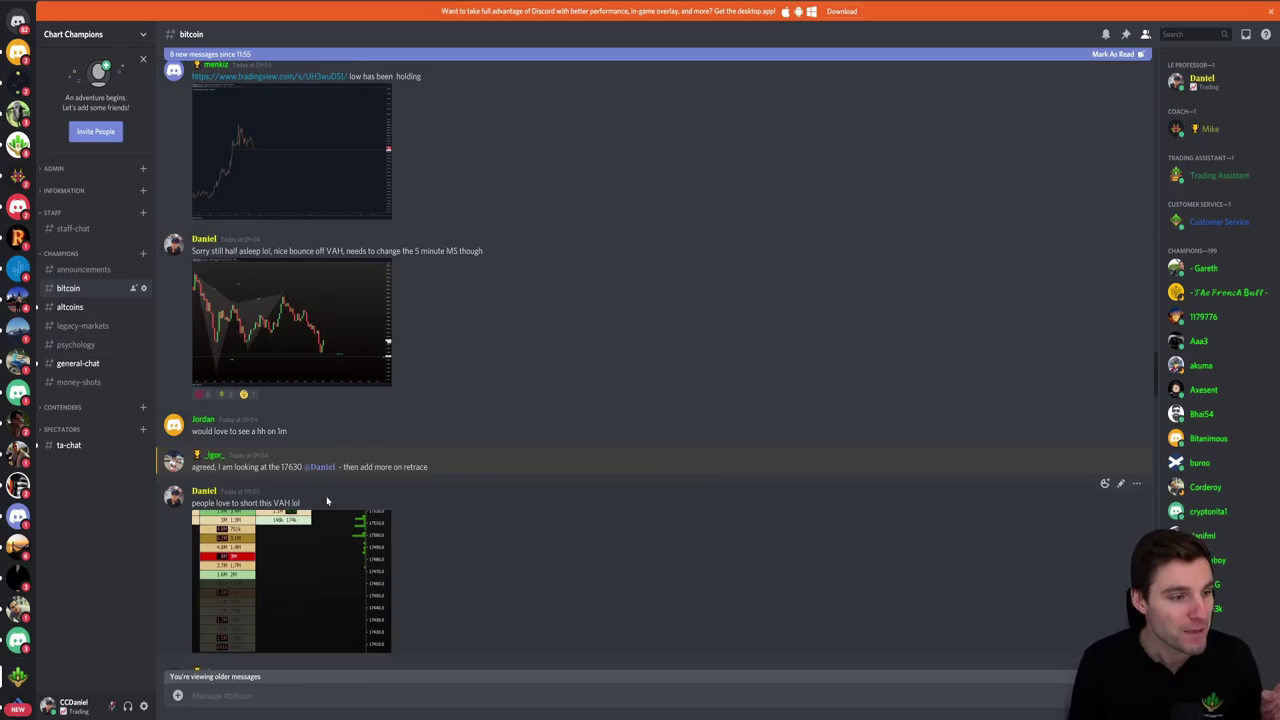
left_click(320, 530)
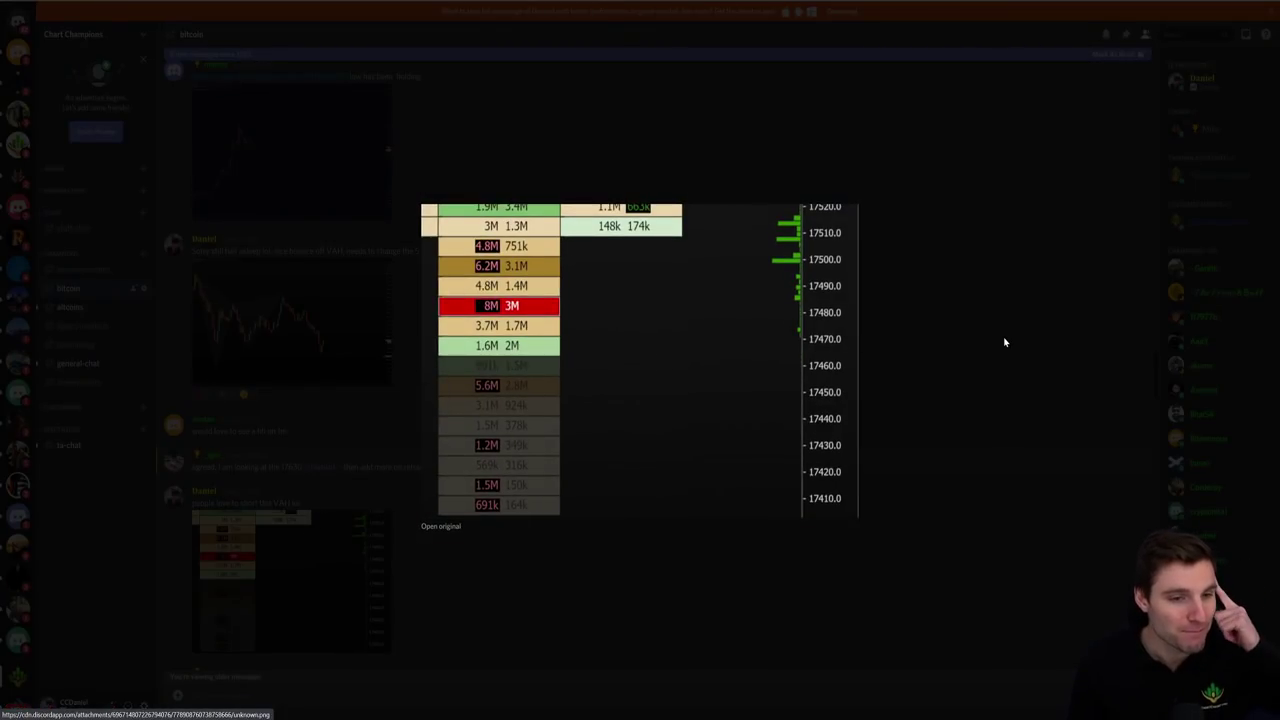
left_click(977, 343)
Review the posted harmonic pattern chart at full size and again as an enlarged image in the bitcoin channel
key("alt+Tab")
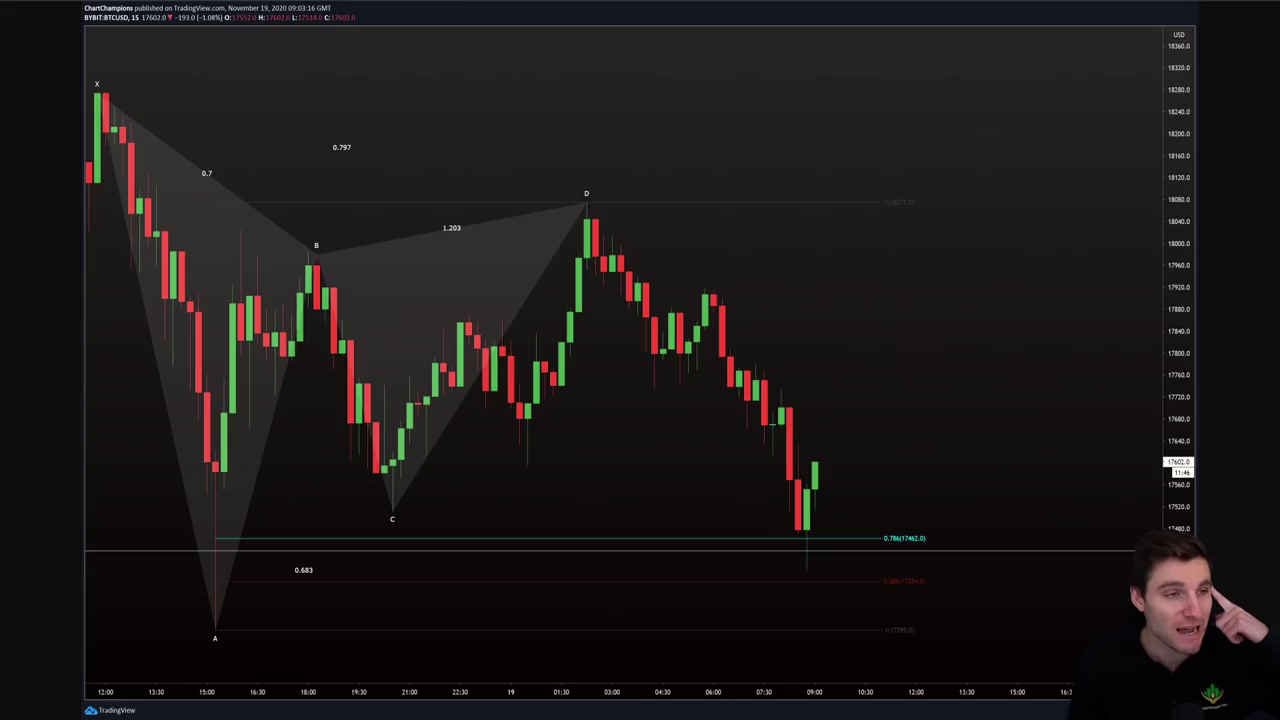
key("alt+Tab")
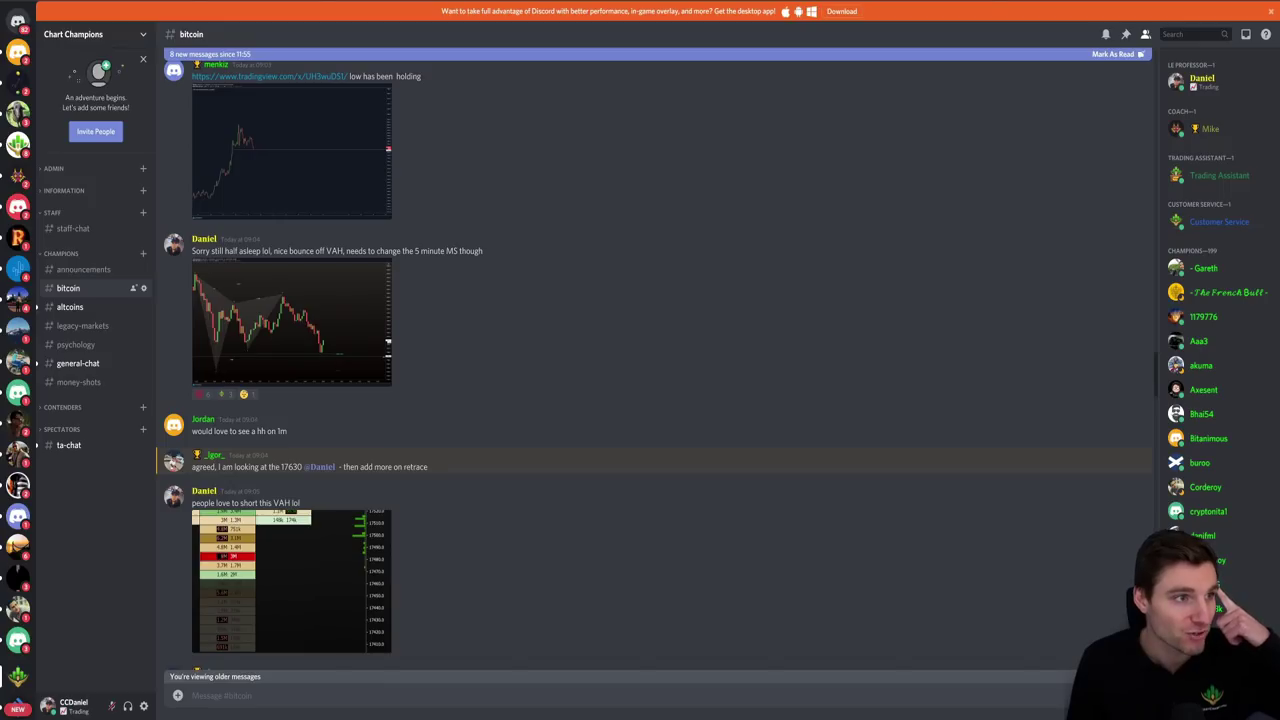
left_click(325, 316)
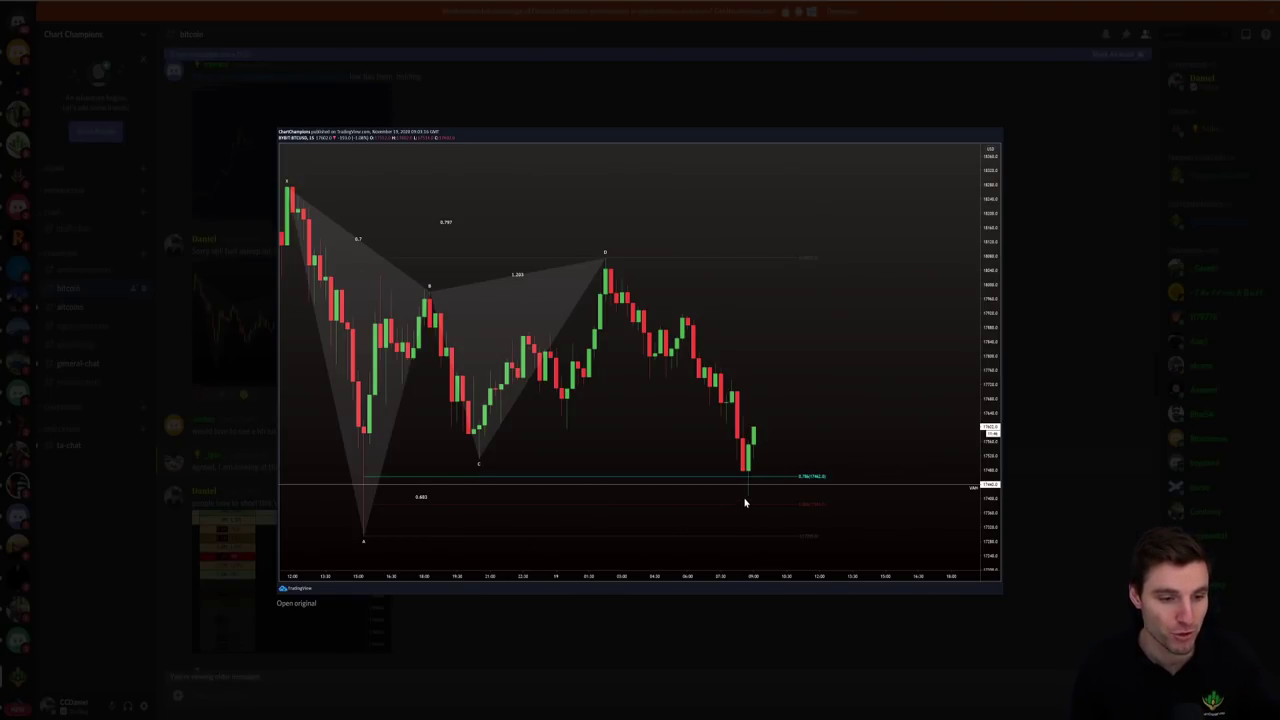
left_click(768, 664)
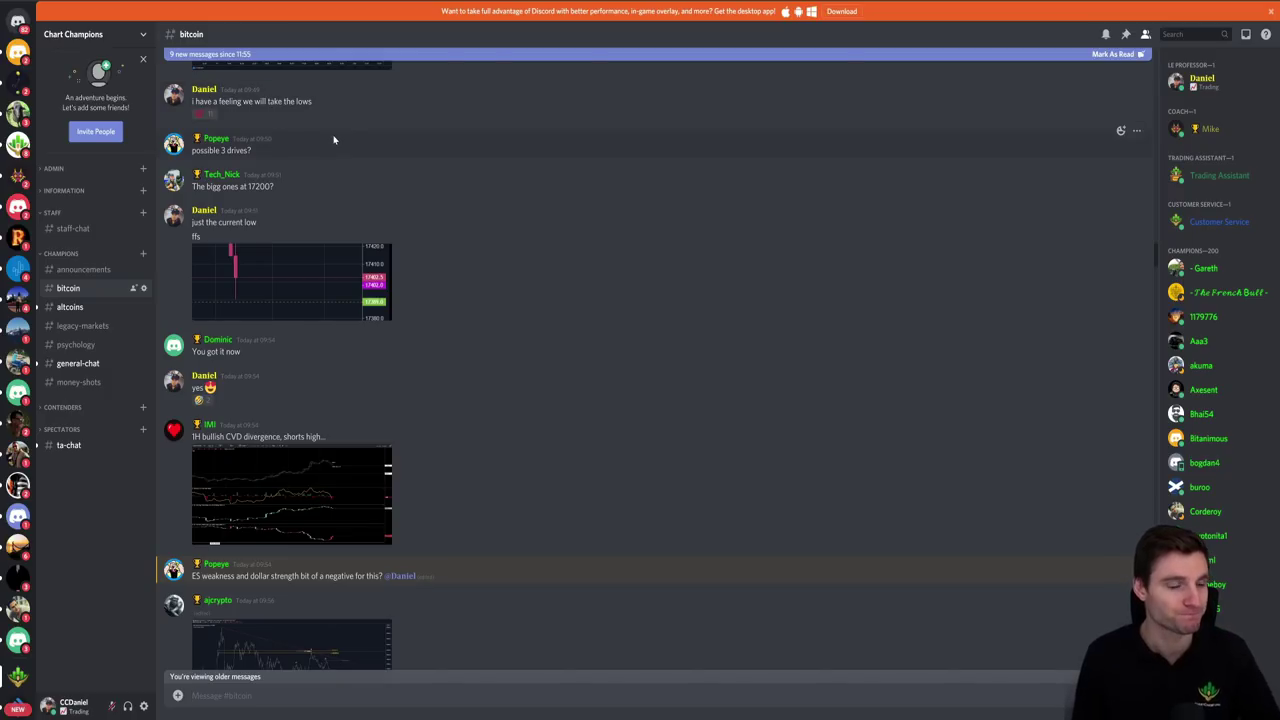
View the screenshot posted under "just the current low" and read the following messages about closing the short
left_click(272, 268)
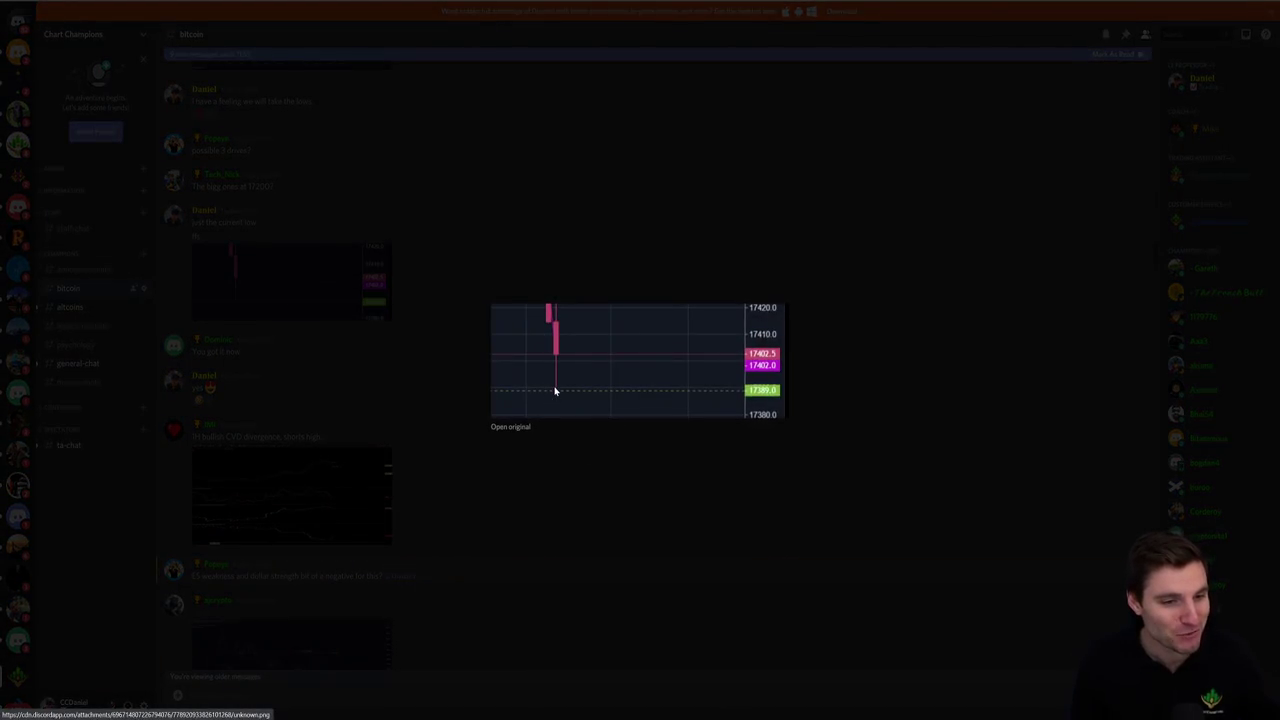
left_click(766, 593)
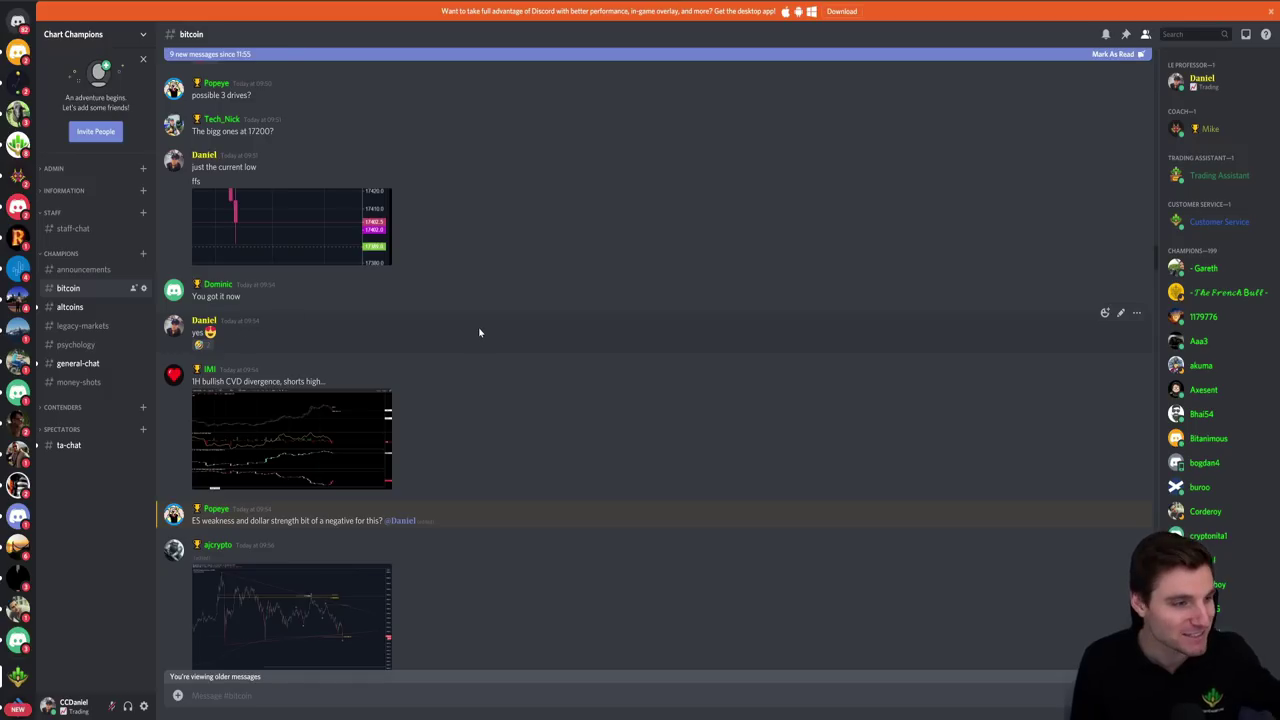
scroll(478, 332, "down", 5)
scroll(490, 332, "down", 2)
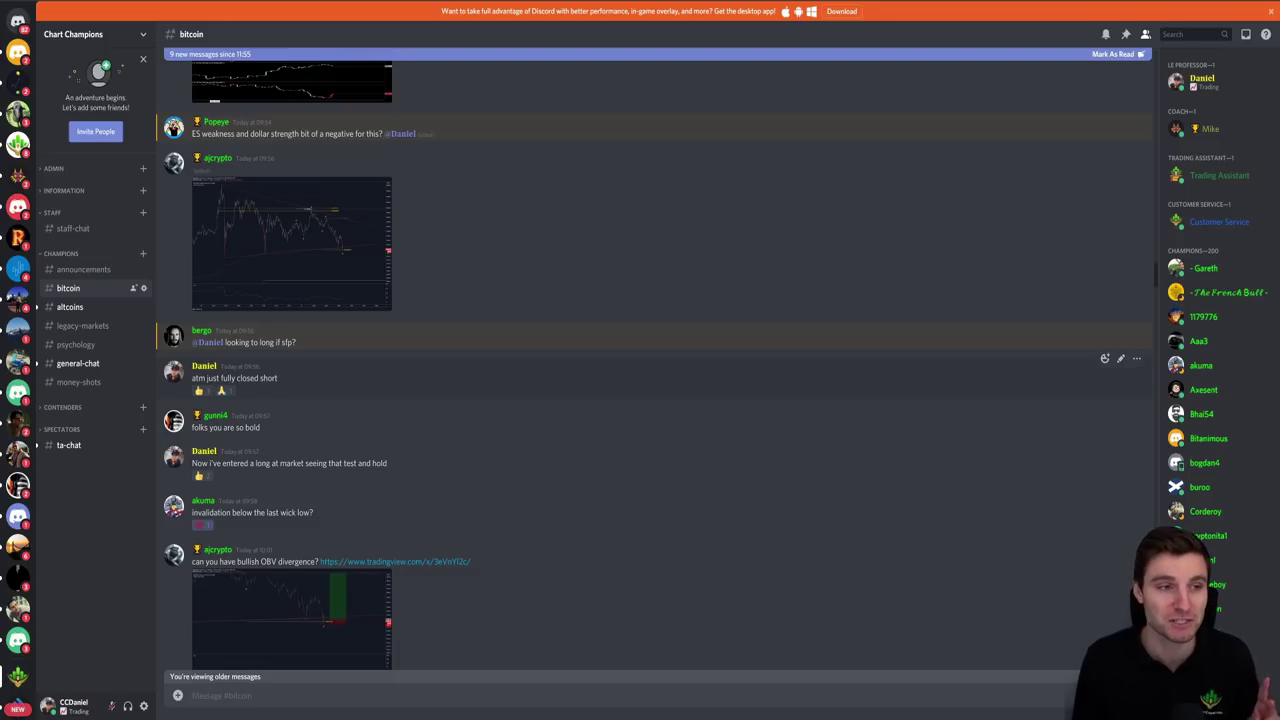
Read the messages about entering a long at market and view the chart posted with the bullish OBV divergence question
scroll(280, 374, "down", 3)
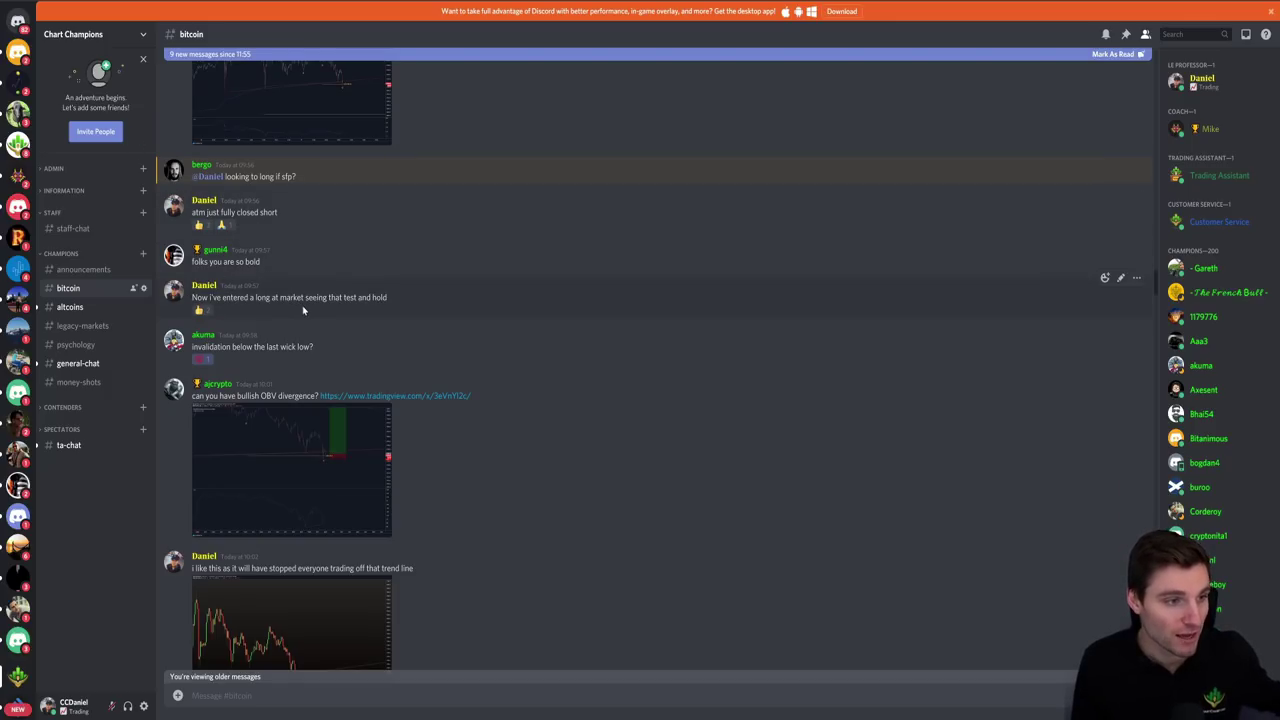
scroll(409, 306, "down", 4)
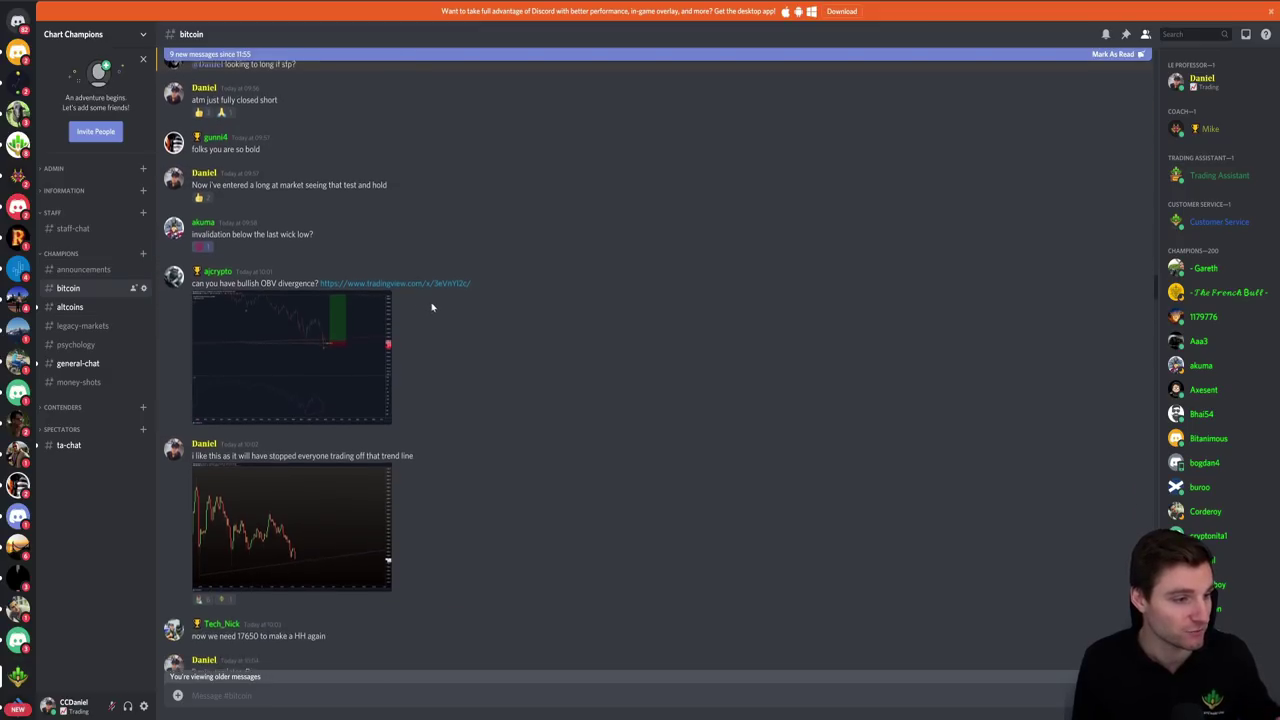
left_click(357, 320)
left_click(1074, 326)
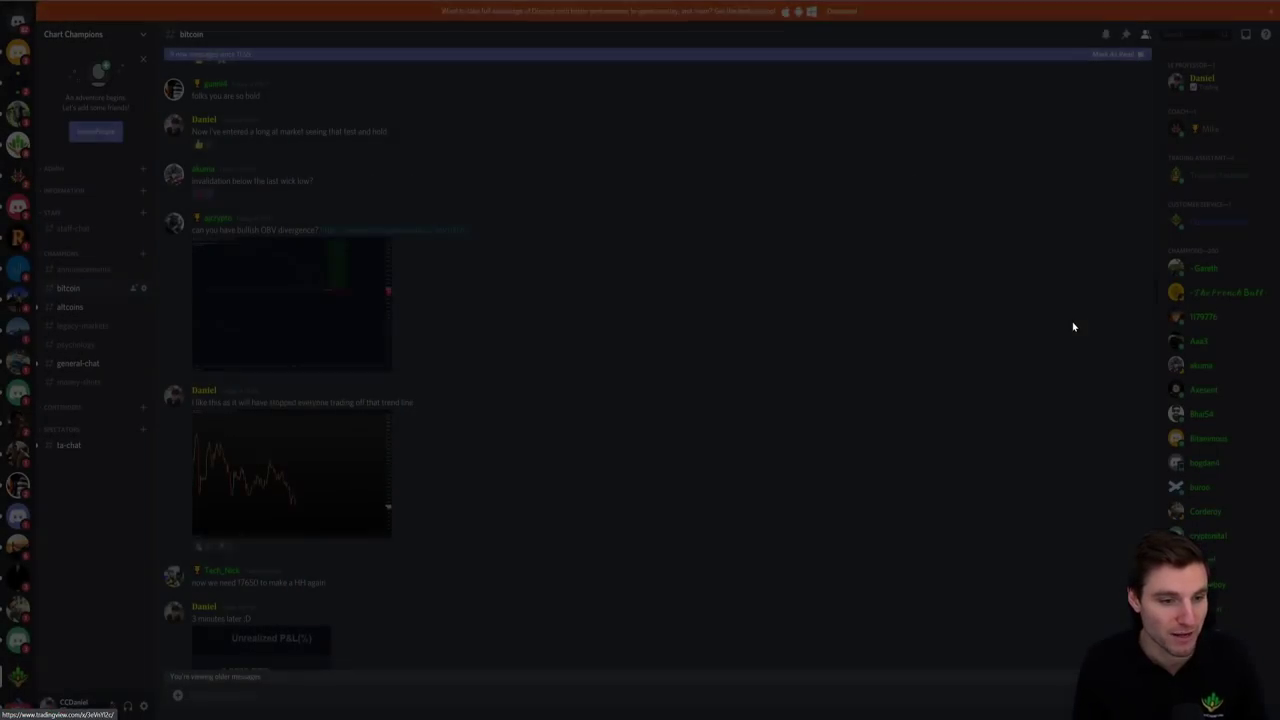
View the chart posted with the comment about stopping everyone trading off that trend line and read on to the "3 minutes later ;D" P&L post
scroll(510, 348, "down", 1)
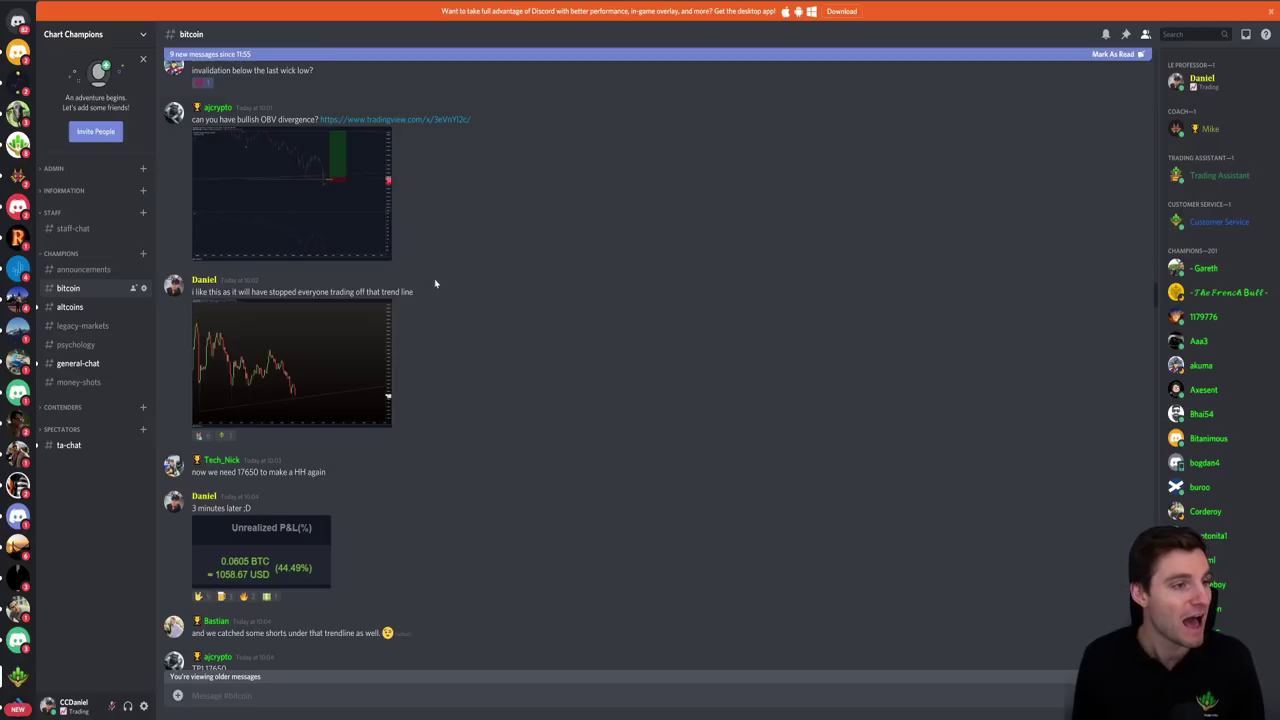
left_click(212, 346)
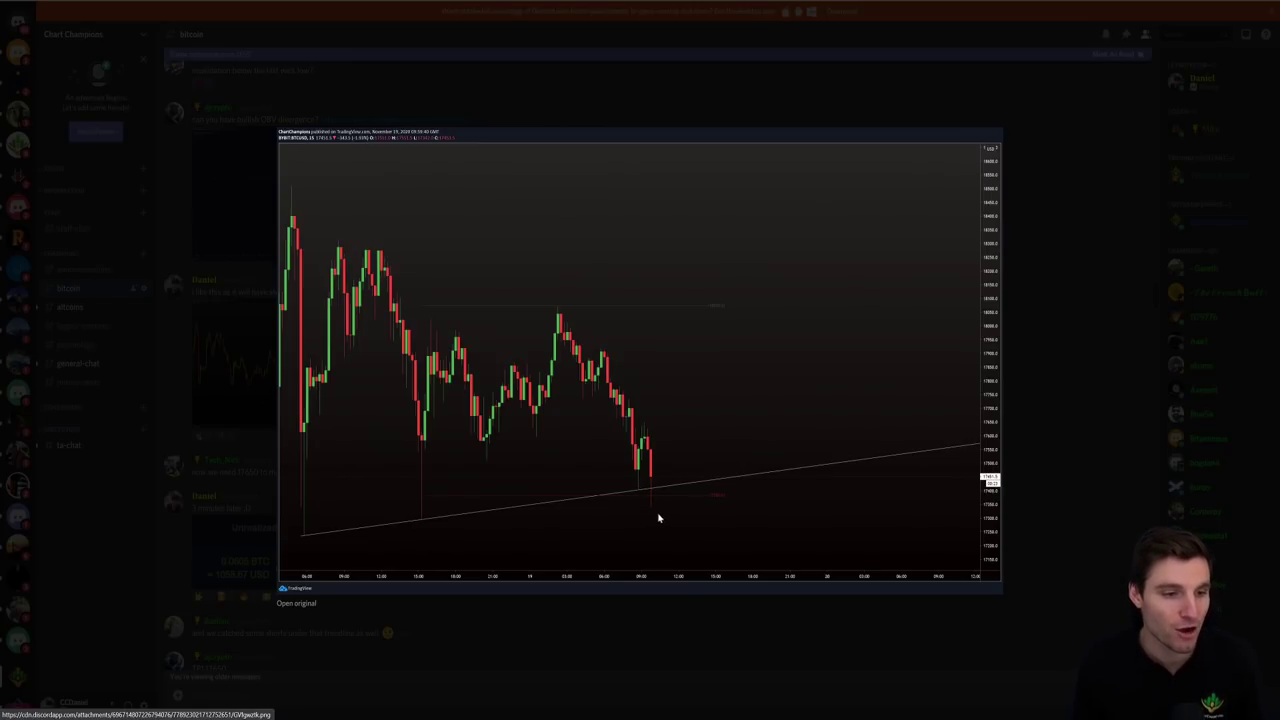
left_click(739, 665)
scroll(551, 351, "down", 3)
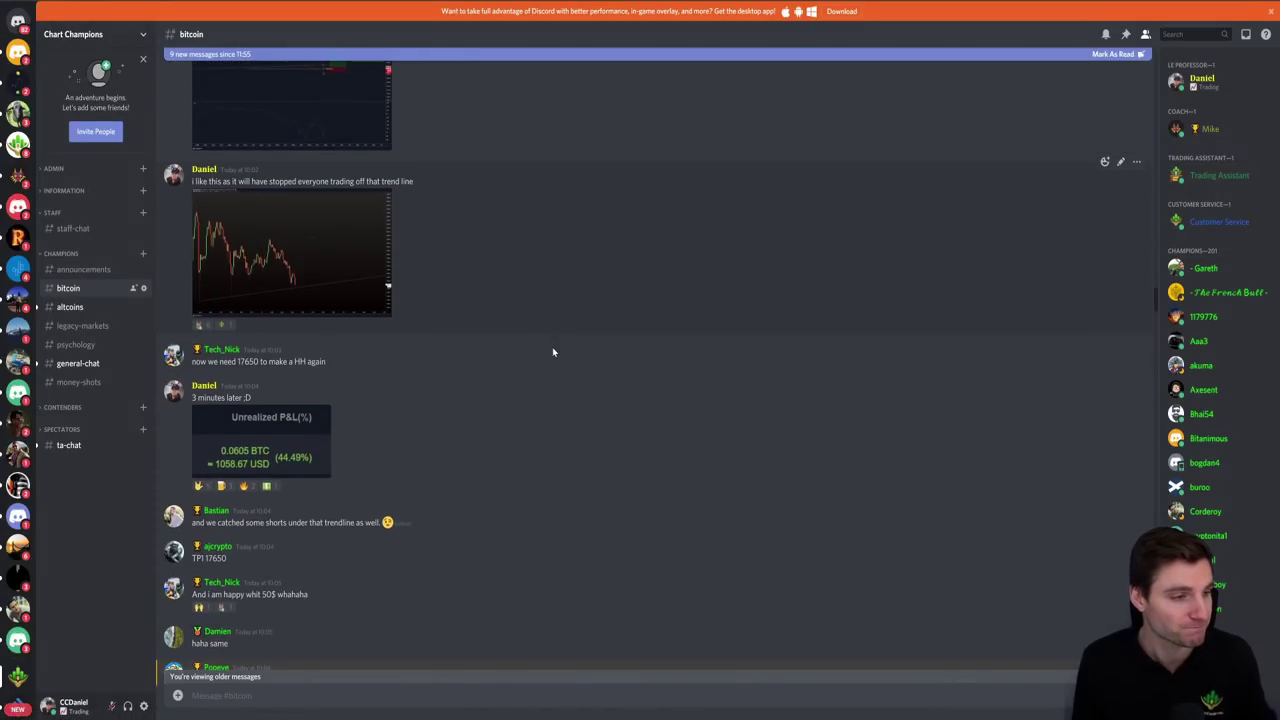
scroll(546, 355, "down", 1)
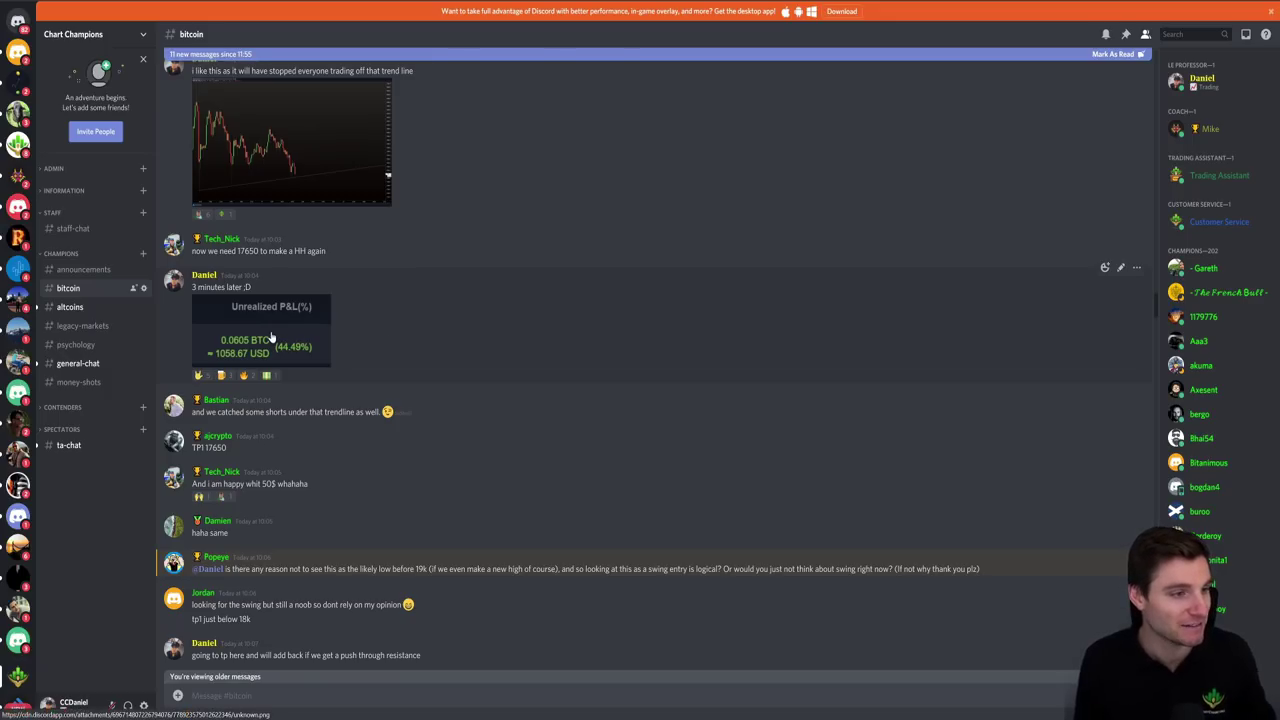
Go back to the trend line chart above the P&L post and examine it once more at enlarged size
scroll(526, 434, "up", 3)
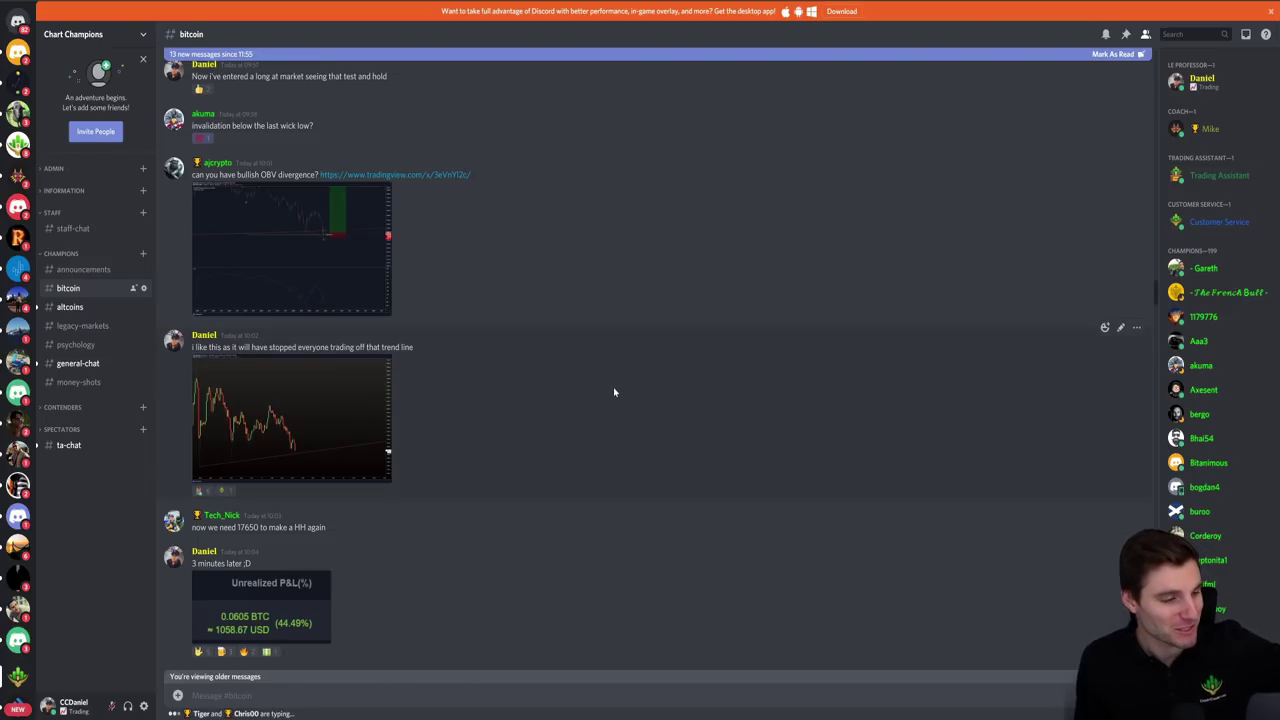
scroll(588, 351, "down", 2)
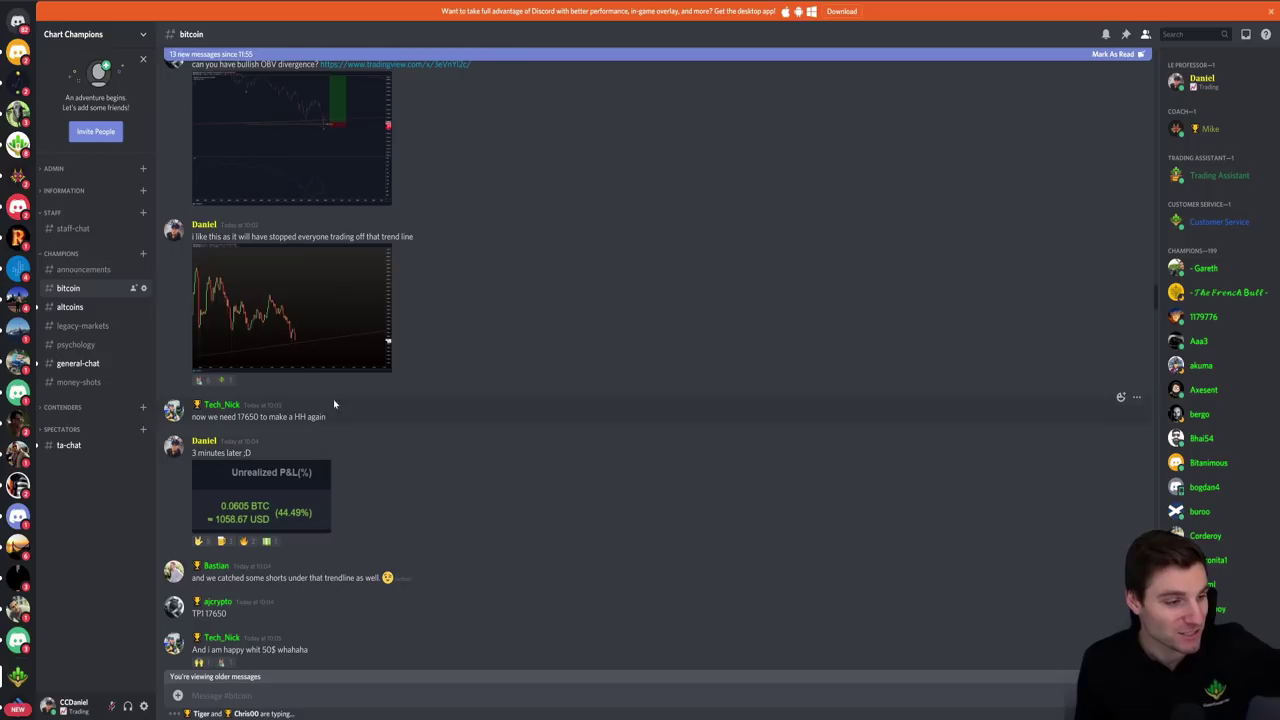
left_click(351, 335)
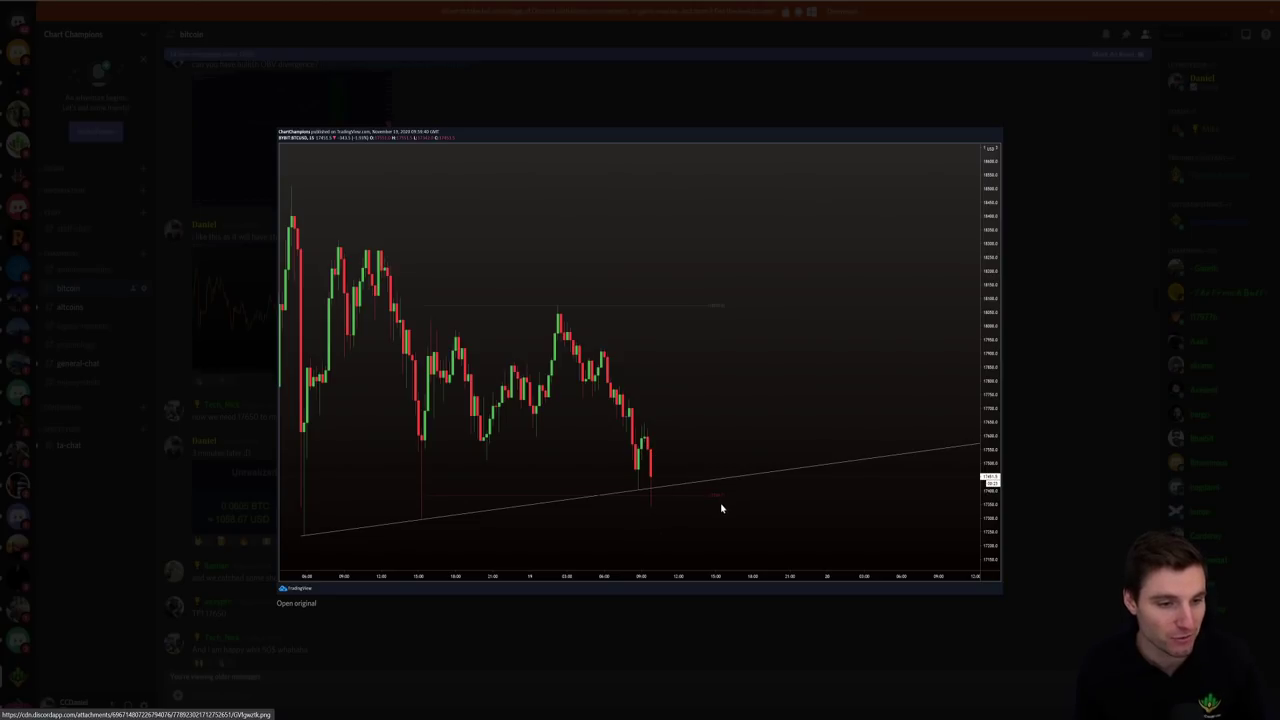
left_click(703, 658)
Read the following messages about taking profit, adding back only with strength, and partial profits versus a trailing stop
scroll(581, 421, "down", 5)
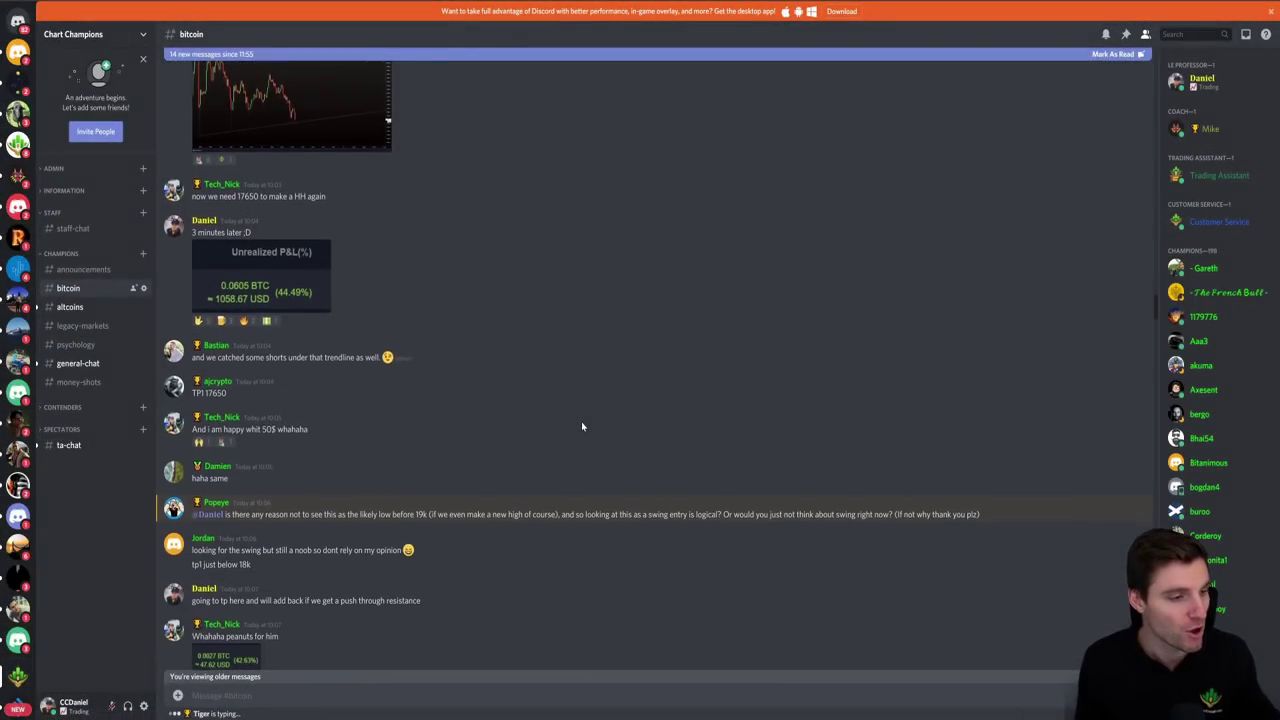
scroll(582, 425, "down", 4)
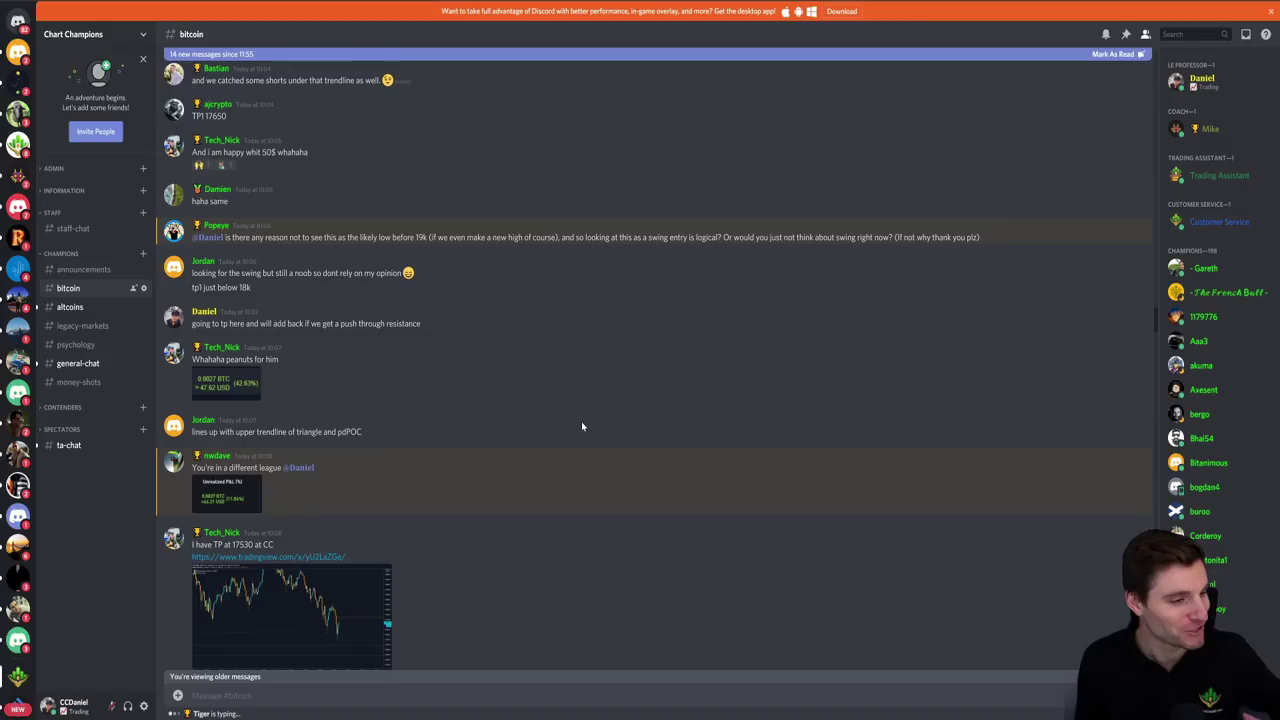
scroll(430, 352, "down", 1)
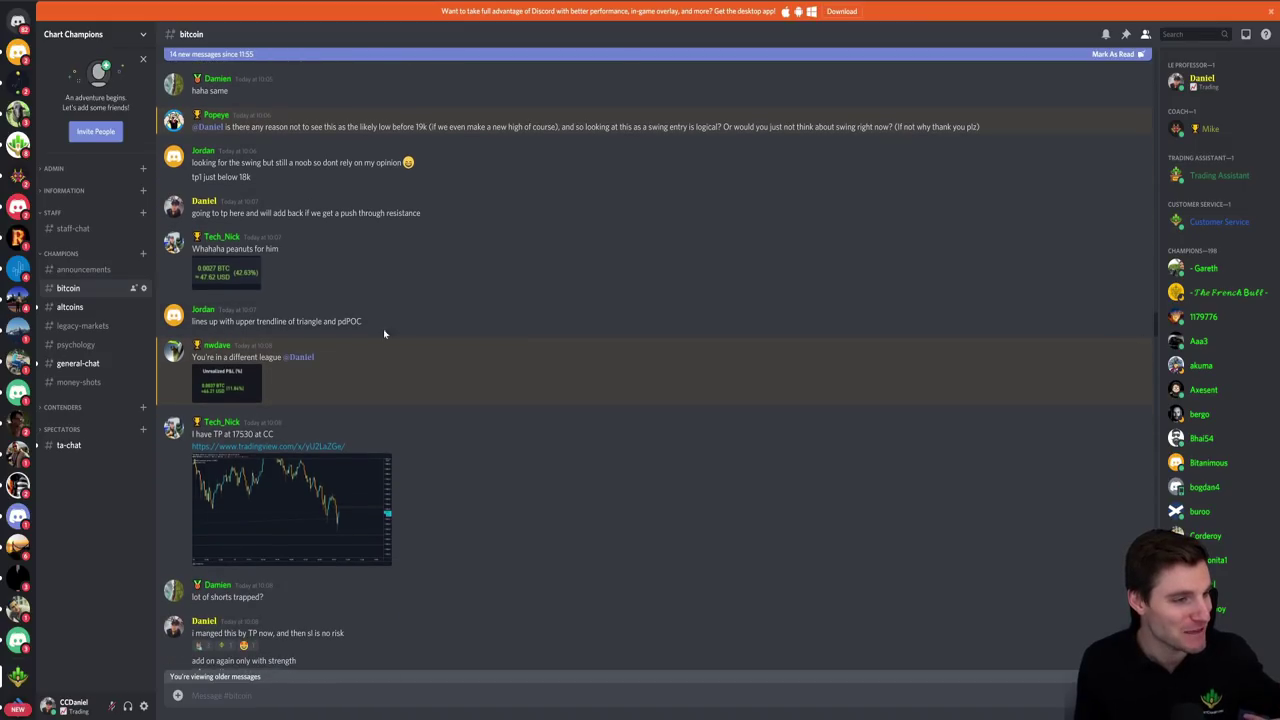
scroll(582, 297, "down", 5)
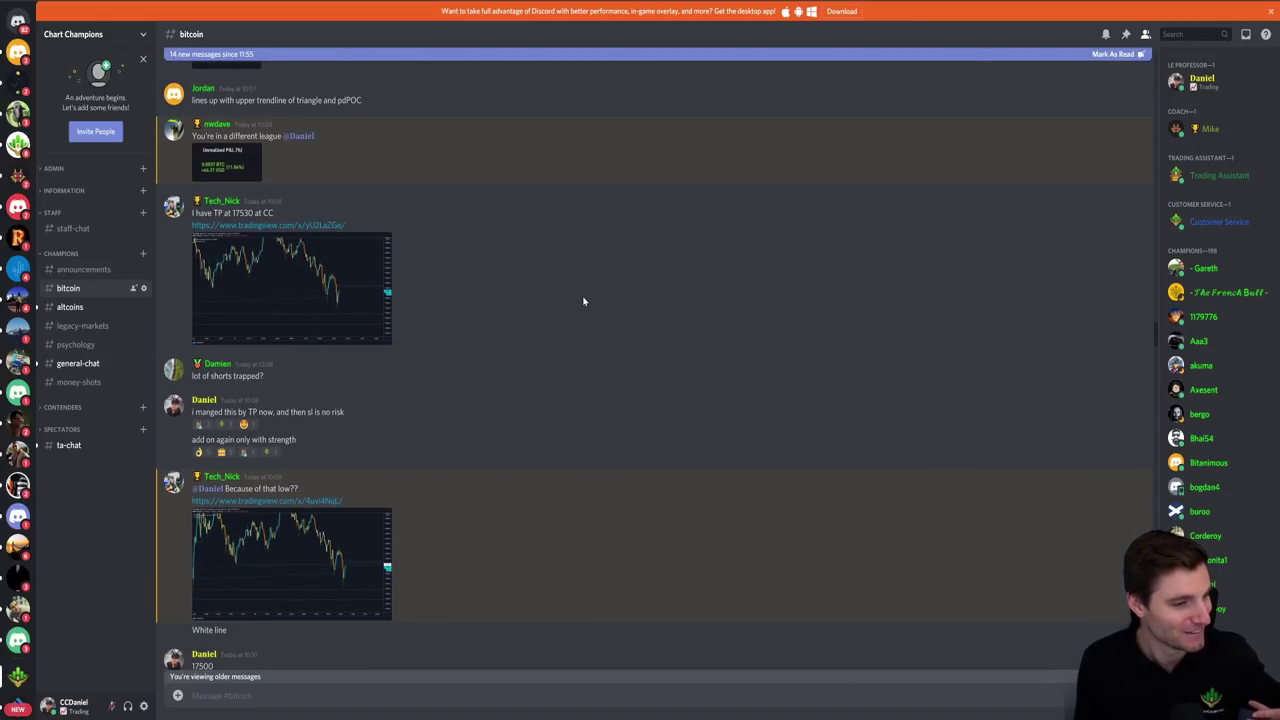
scroll(583, 300, "down", 8)
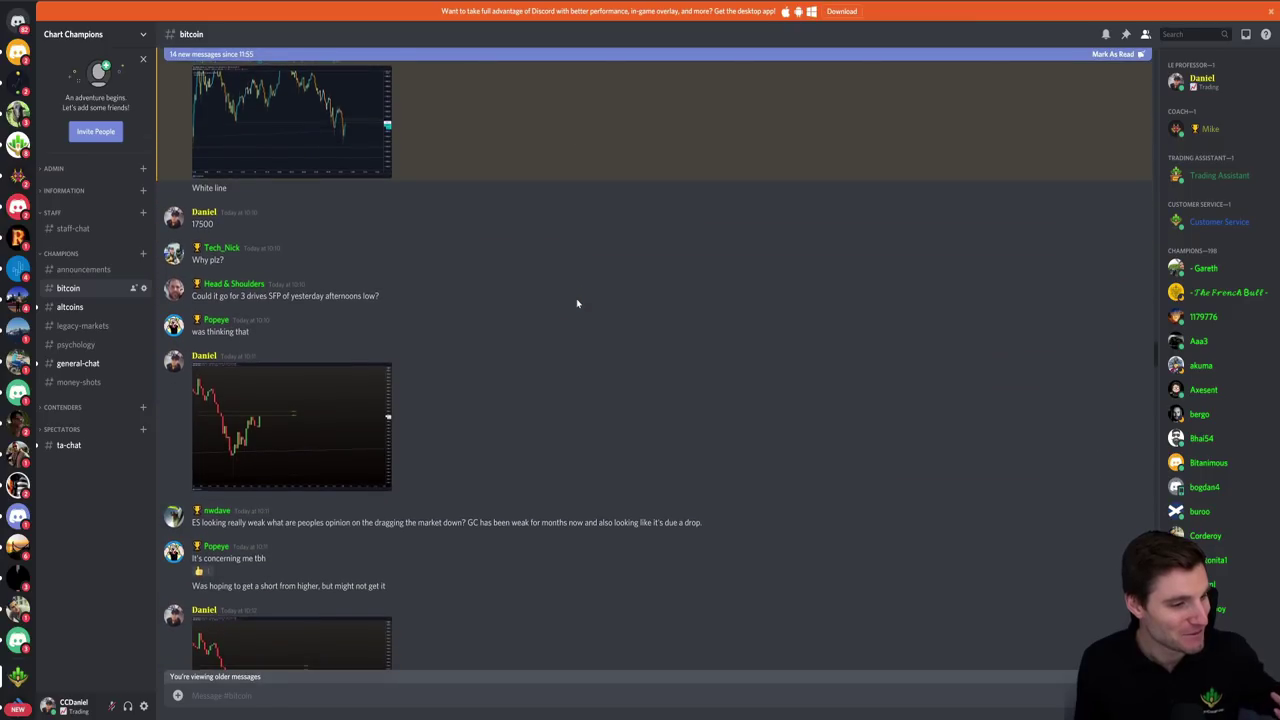
scroll(580, 300, "down", 7)
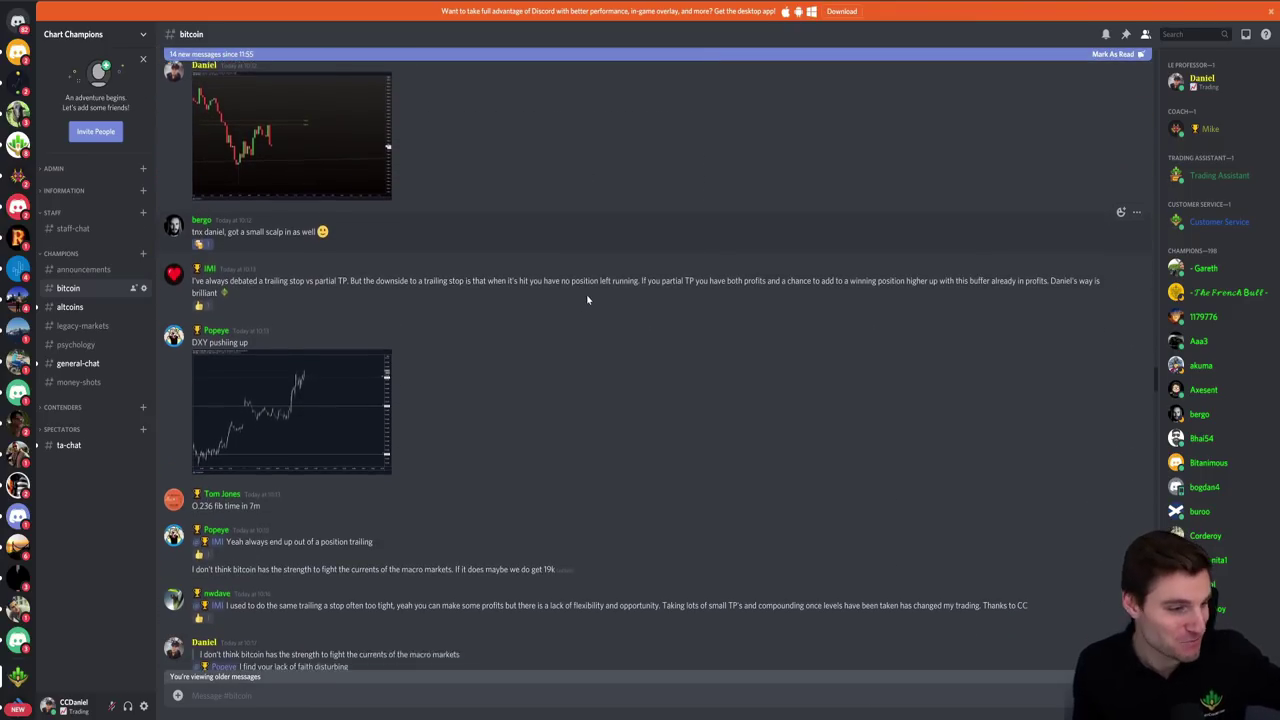
scroll(587, 300, "down", 4)
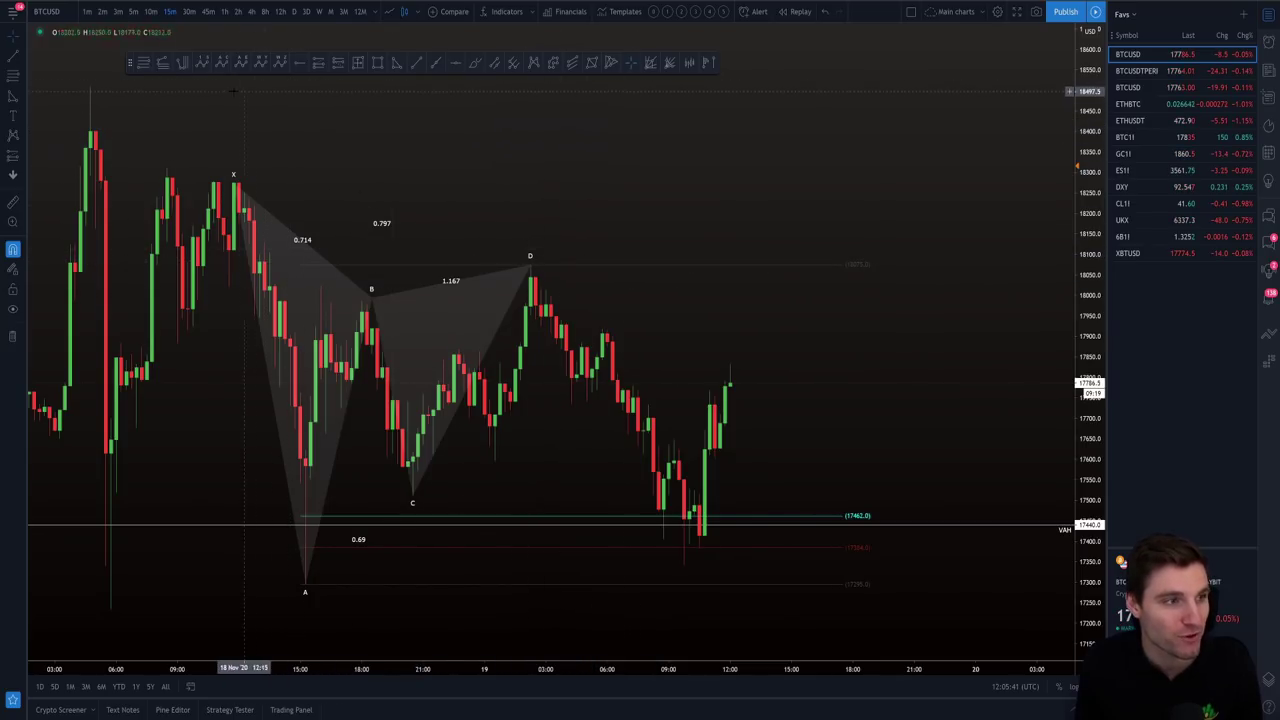
Check the drop from the high at D, 18063.0, to the 17344.5 low with a temporary Fib retracement
left_click(143, 64)
left_click(525, 269)
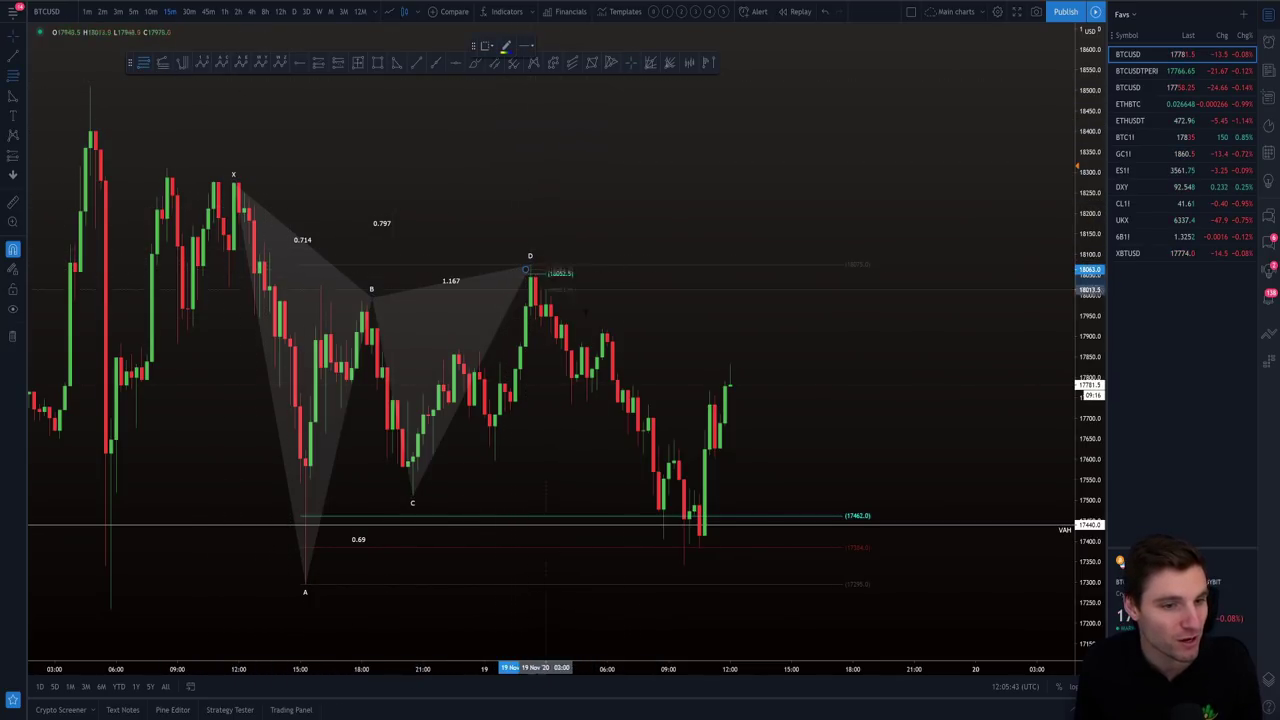
left_click(760, 563)
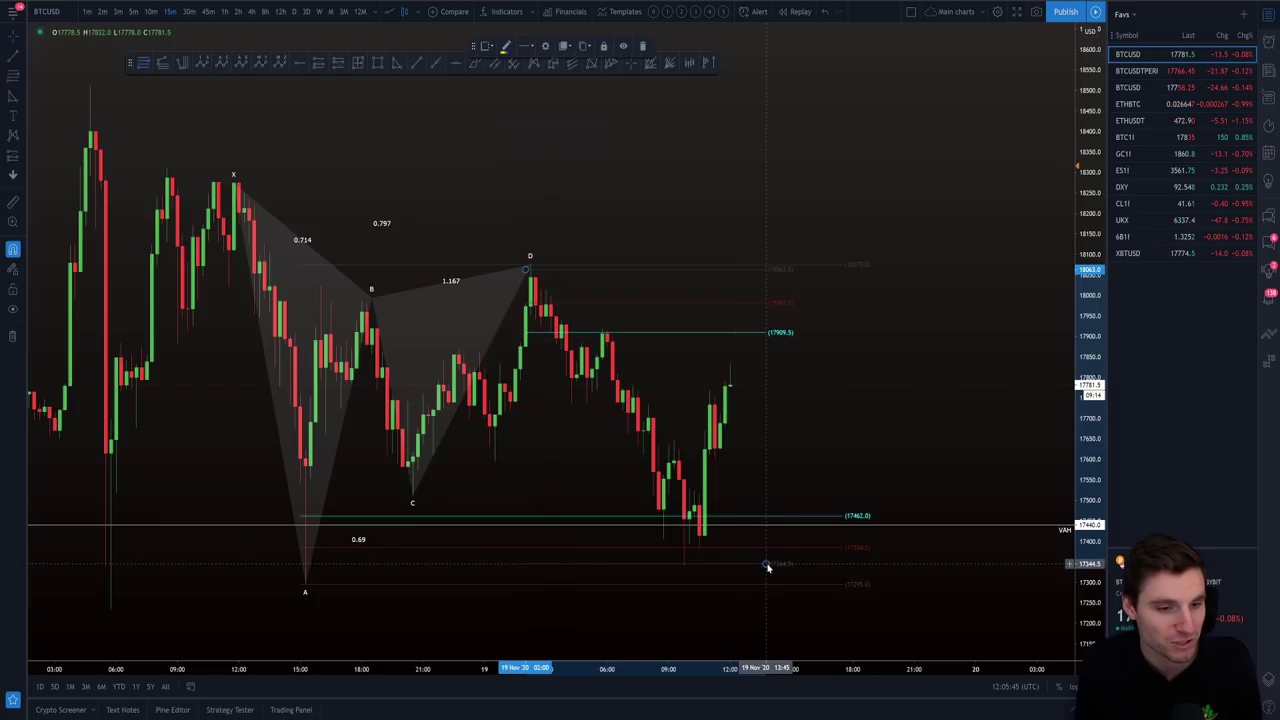
right_click(762, 563)
mouse_move(797, 547)
left_click(875, 590)
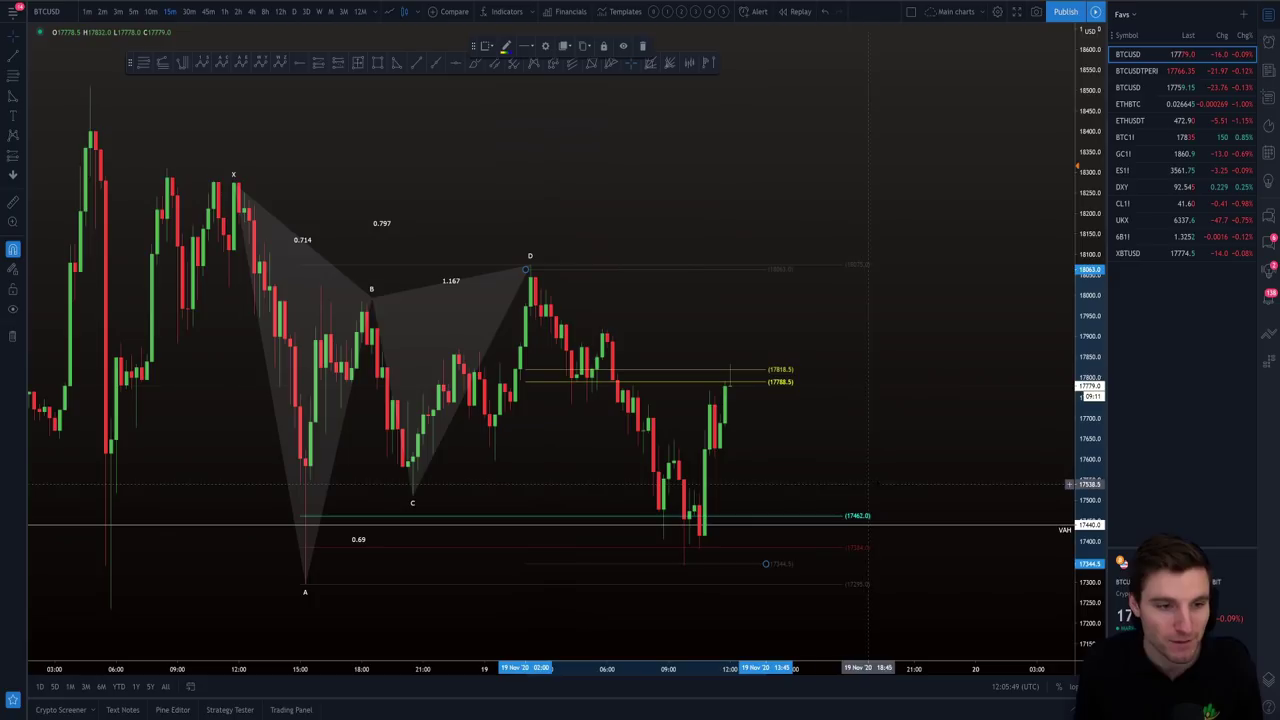
key("Delete")
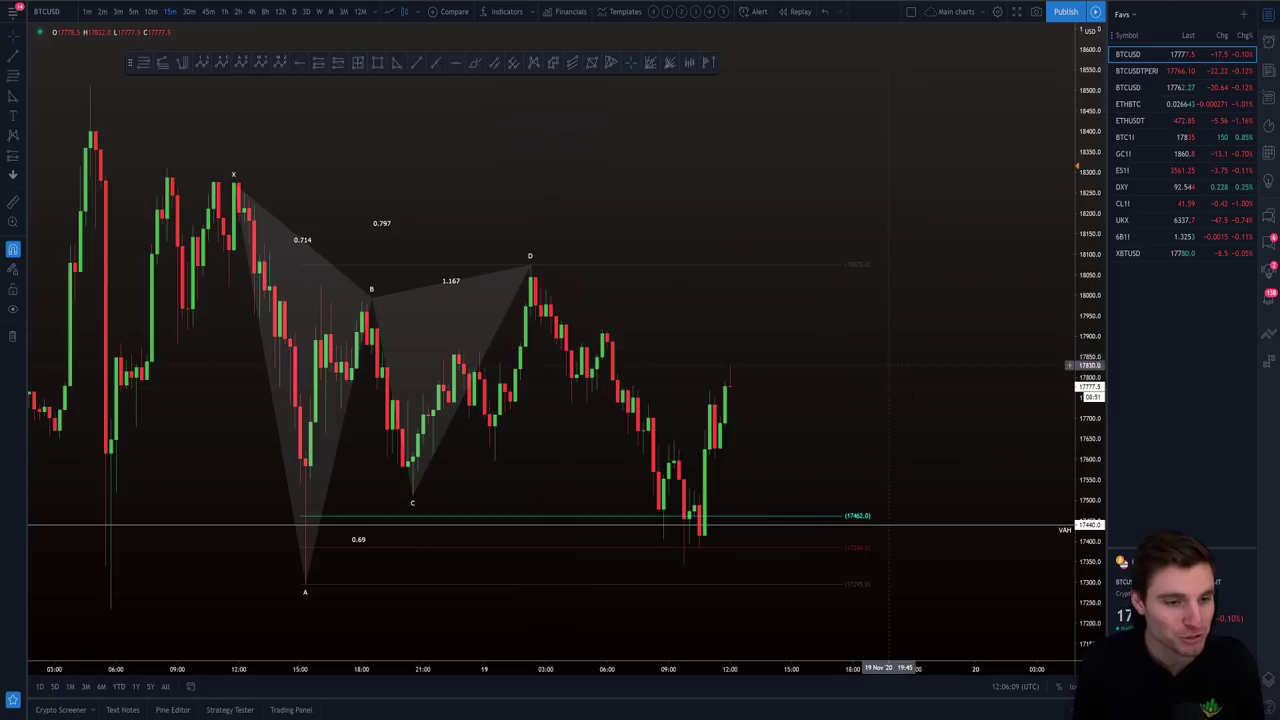
Examine the 15-minute BTCUSD price action around the harmonic pattern, including the earlier rally and the latest move from the VAH line
left_click_drag(800, 414, 823, 411)
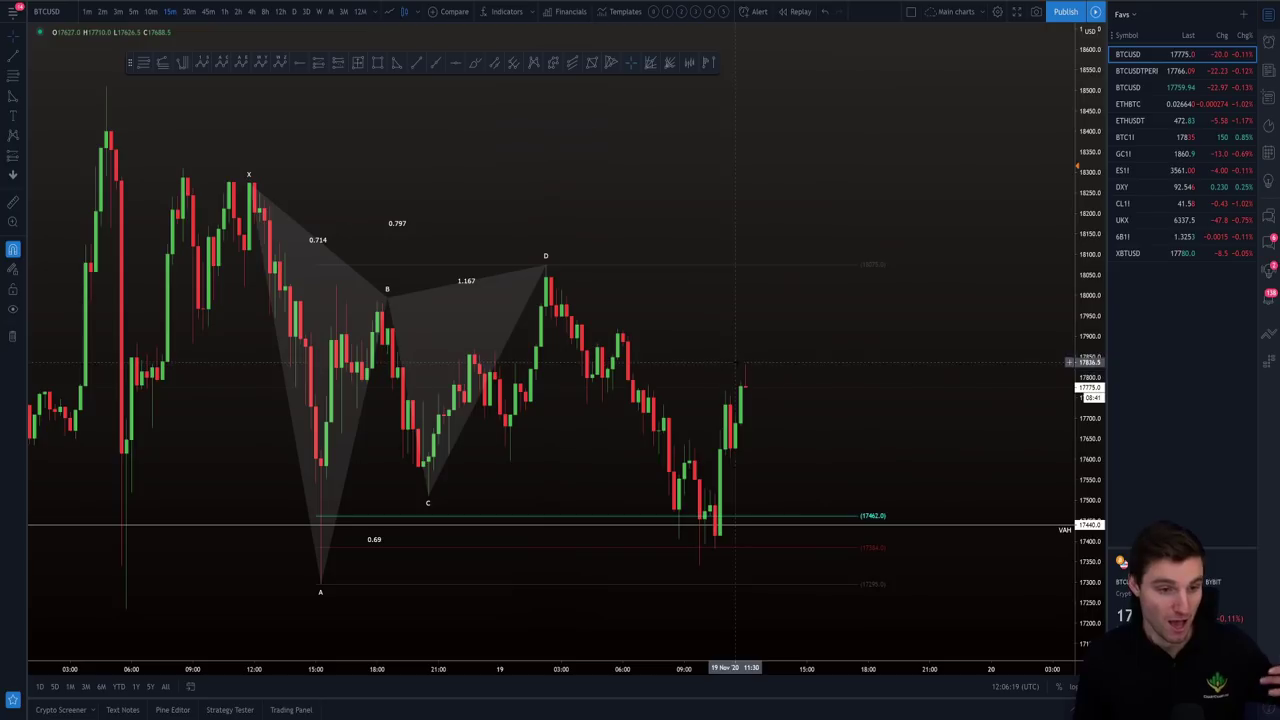
scroll(783, 342, "down", 3)
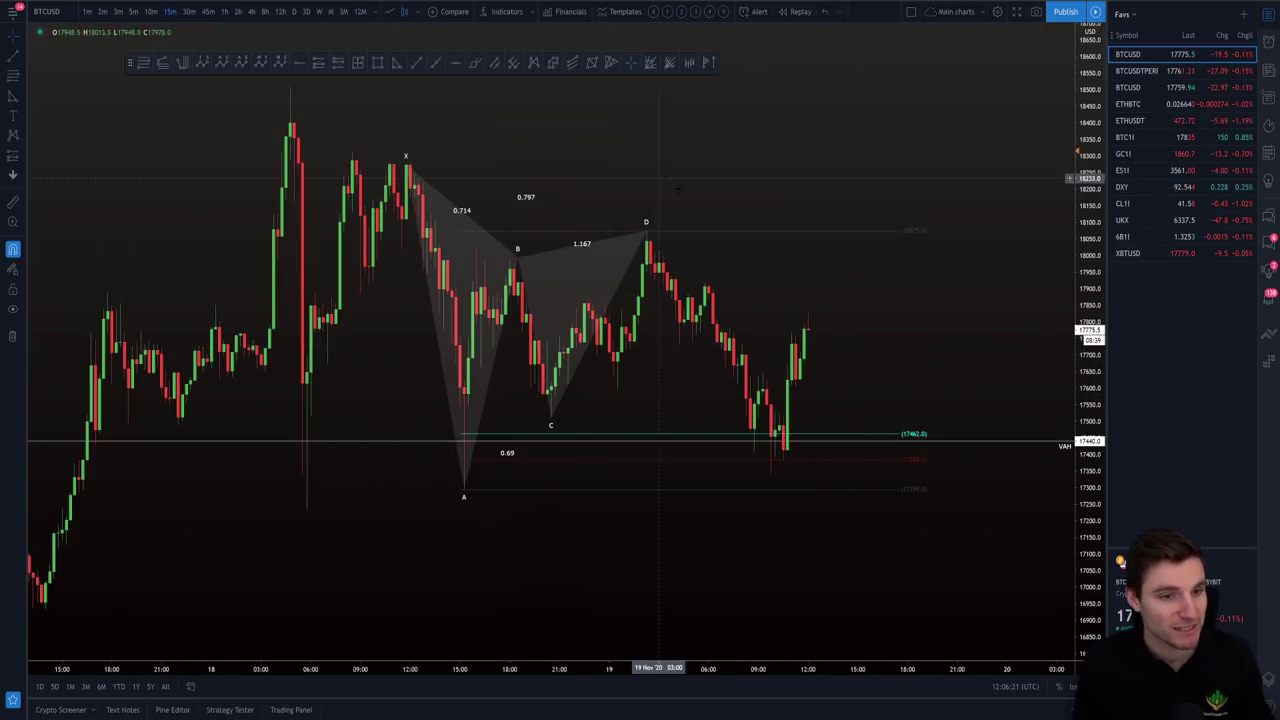
scroll(1030, 470, "up", 2)
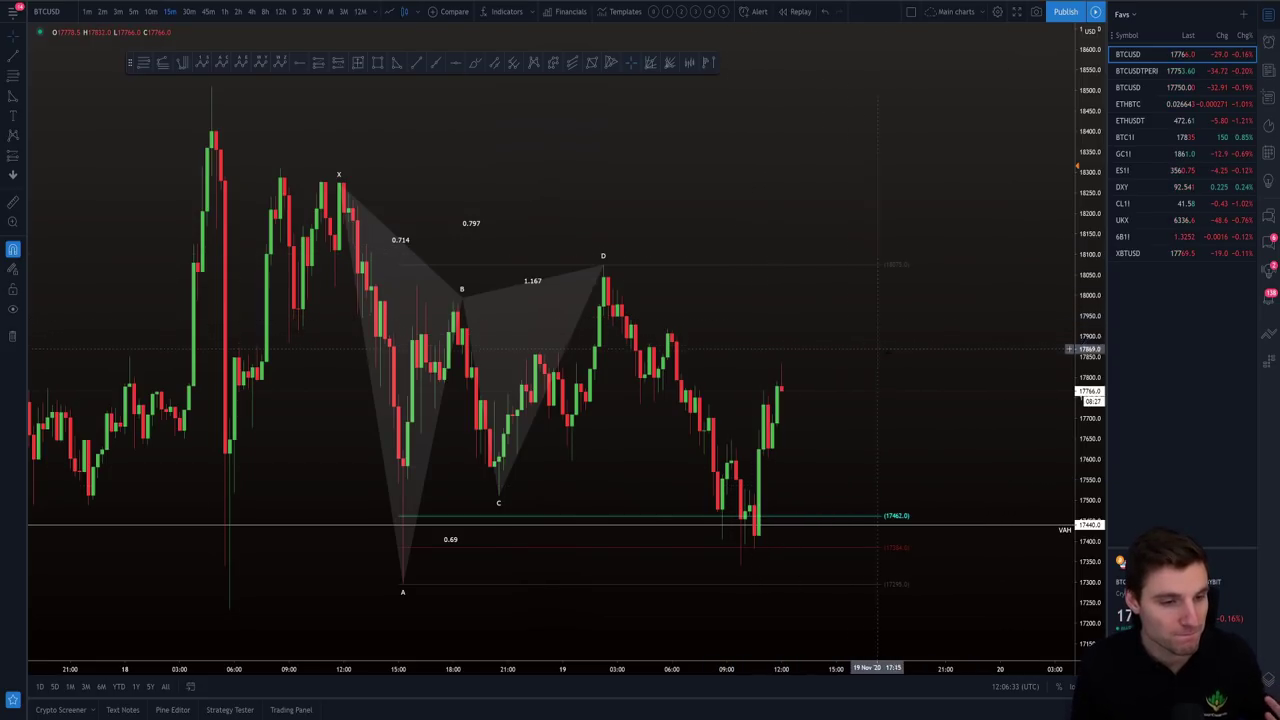
scroll(874, 347, "down", 3)
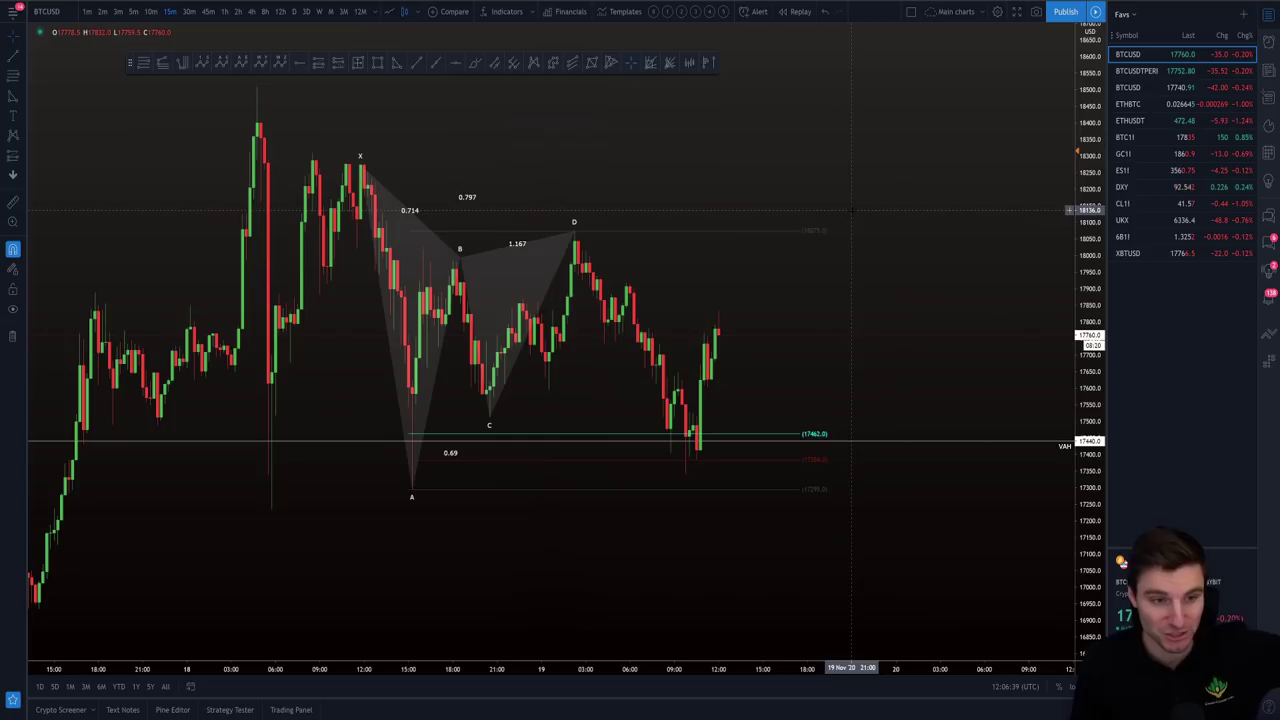
left_click_drag(890, 218, 915, 222)
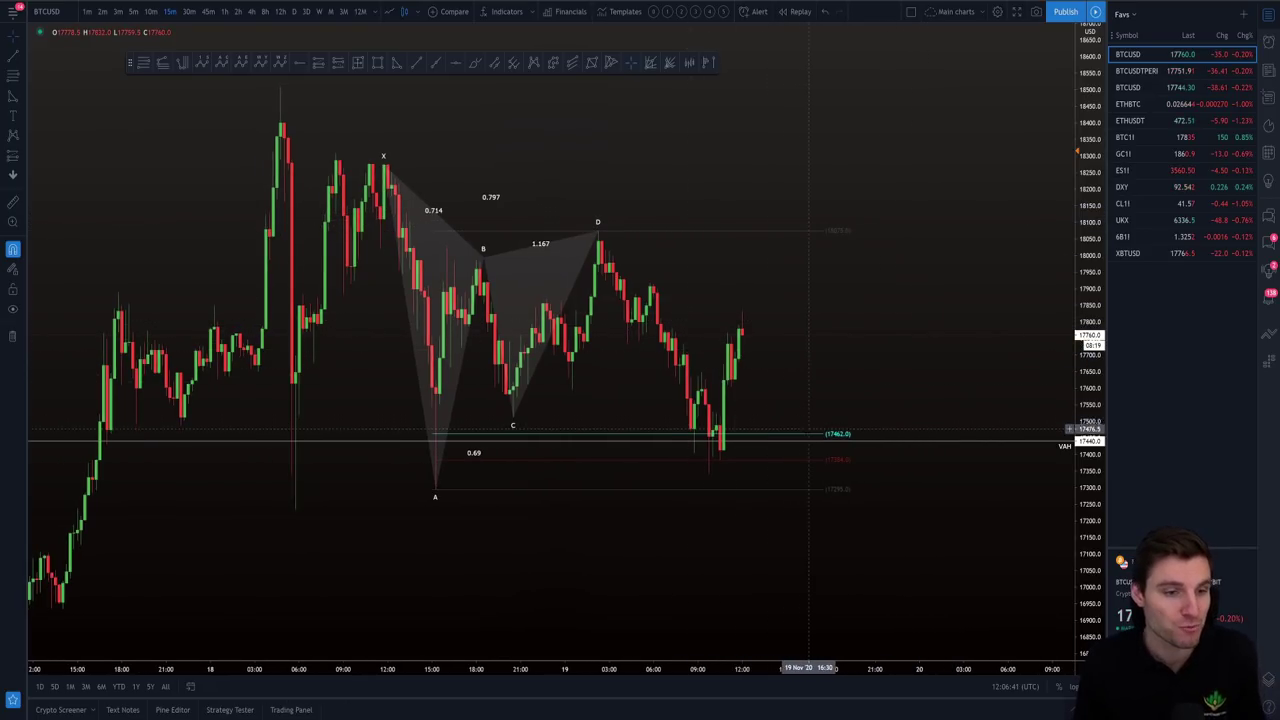
scroll(878, 507, "down", 2)
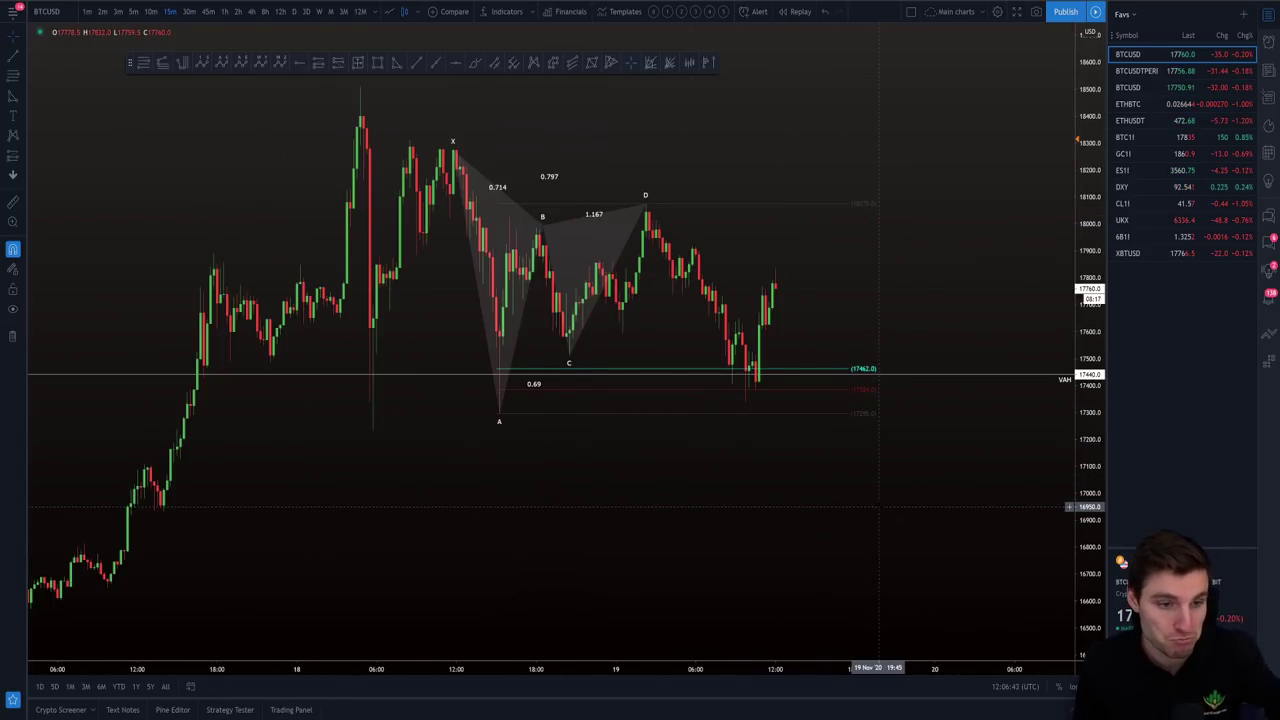
scroll(876, 500, "down", 1)
scroll(856, 442, "down", 1)
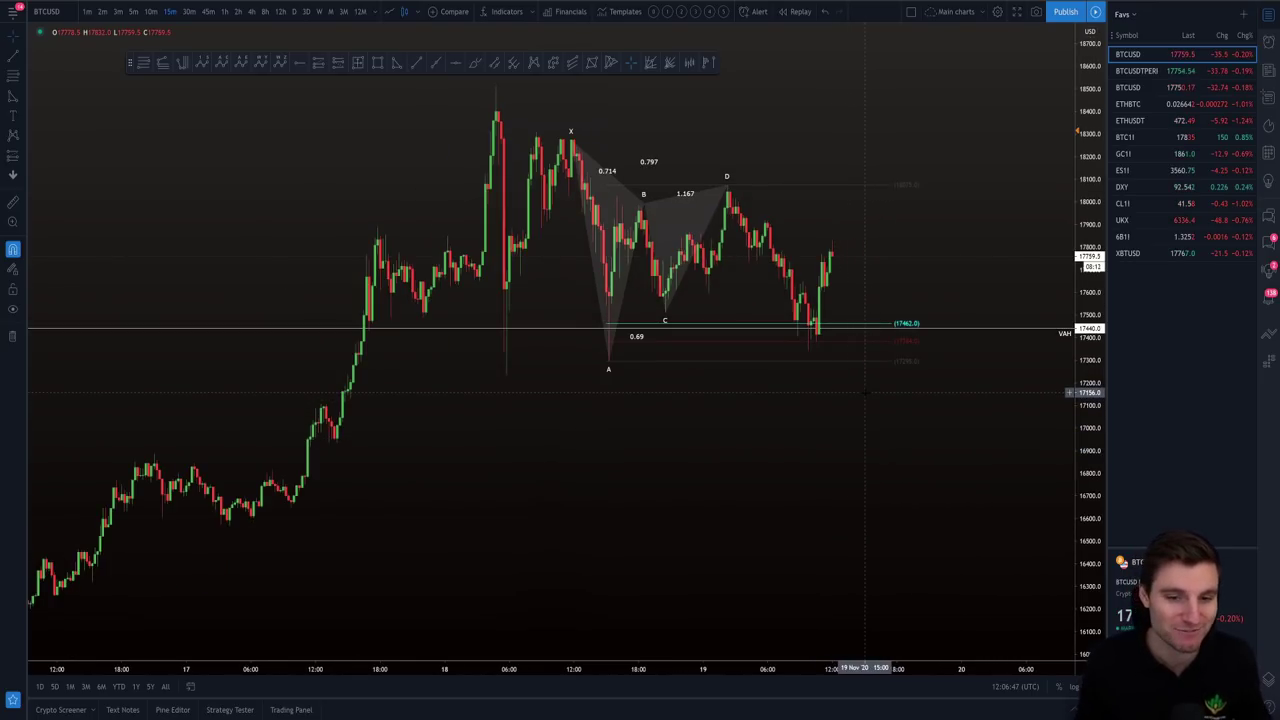
scroll(912, 438, "up", 1)
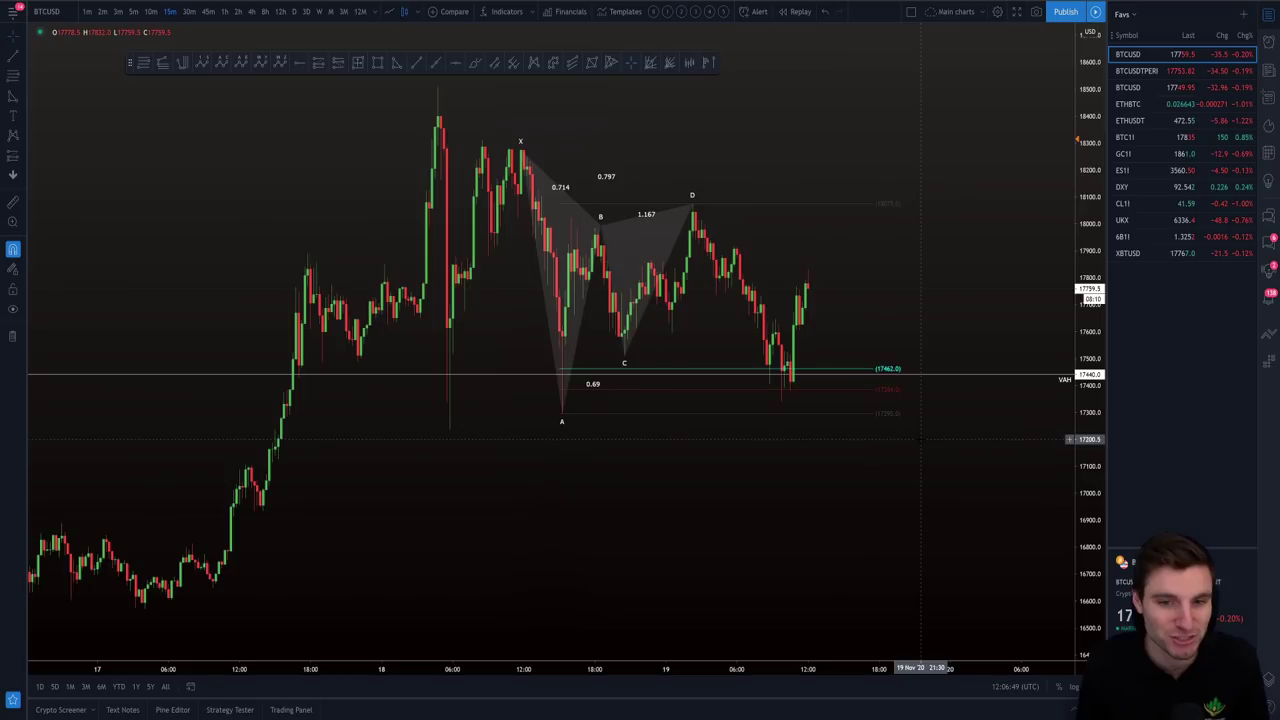
scroll(944, 497, "up", 2)
scroll(910, 466, "up", 2)
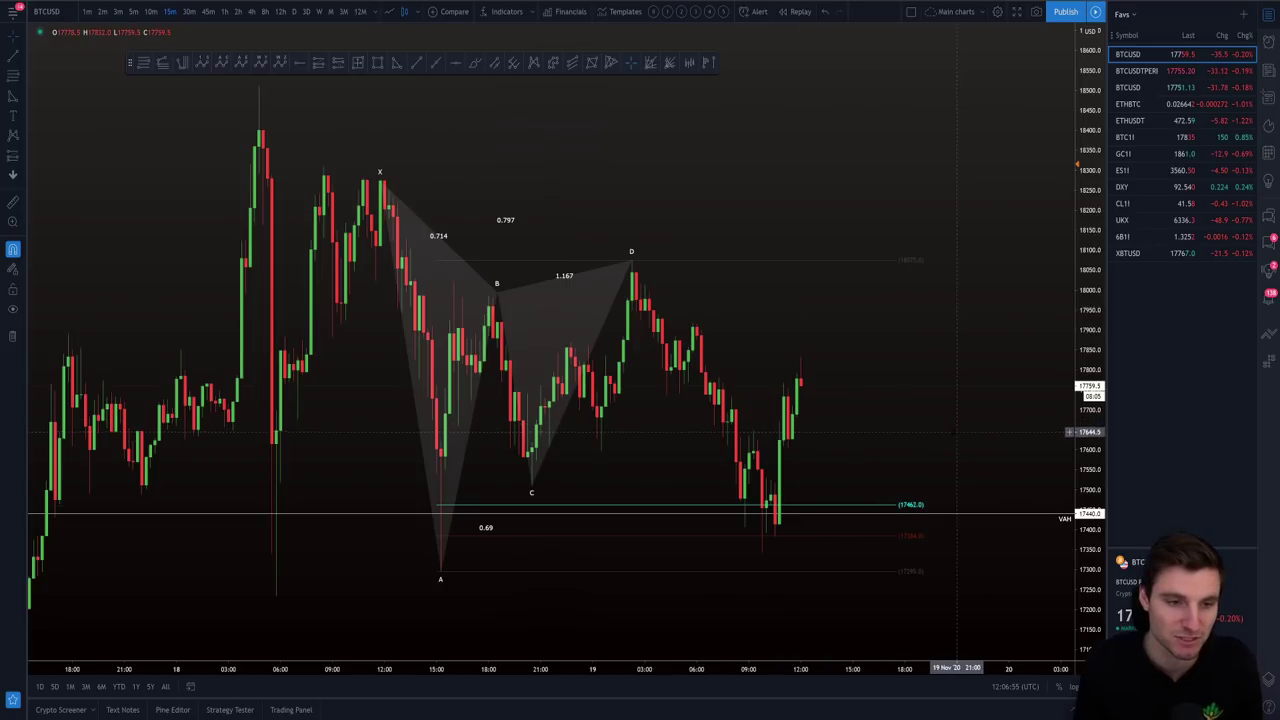
scroll(900, 525, "up", 1)
Switch to Discord and look back through the bitcoin channel past the P&L post to the messages about the market long entry
key("alt+Tab")
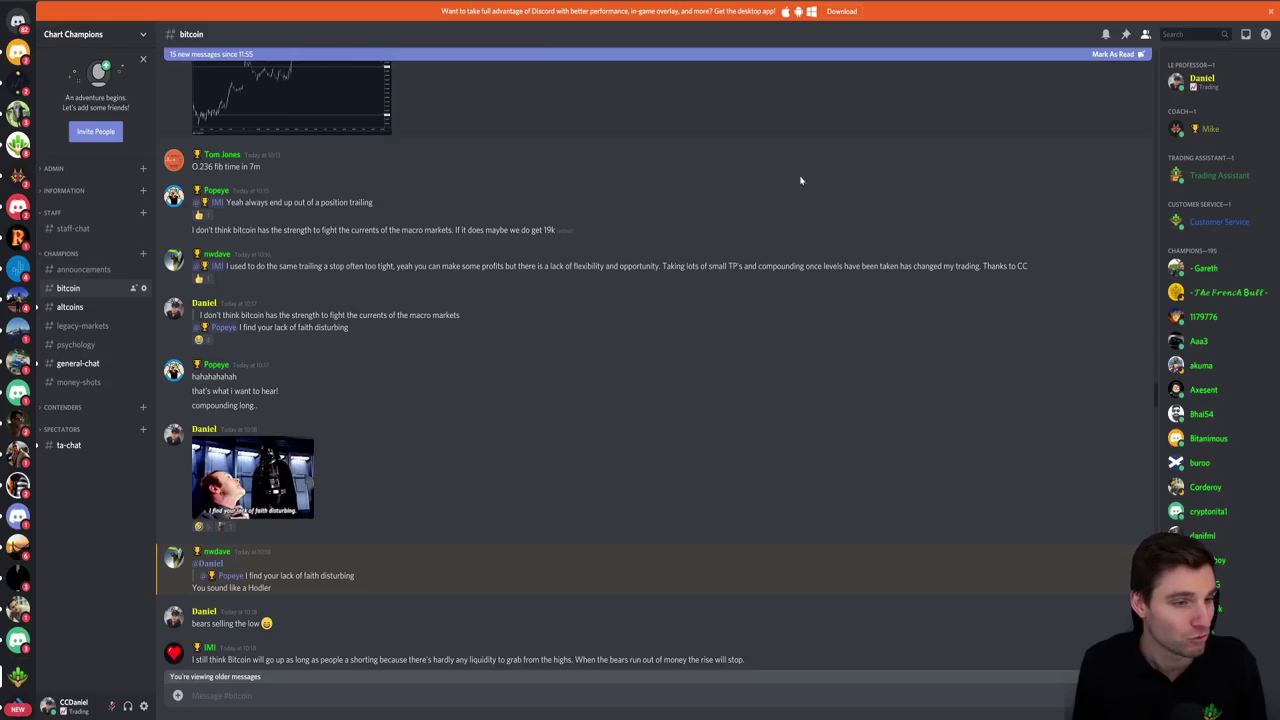
scroll(541, 456, "up", 3)
scroll(541, 456, "up", 15)
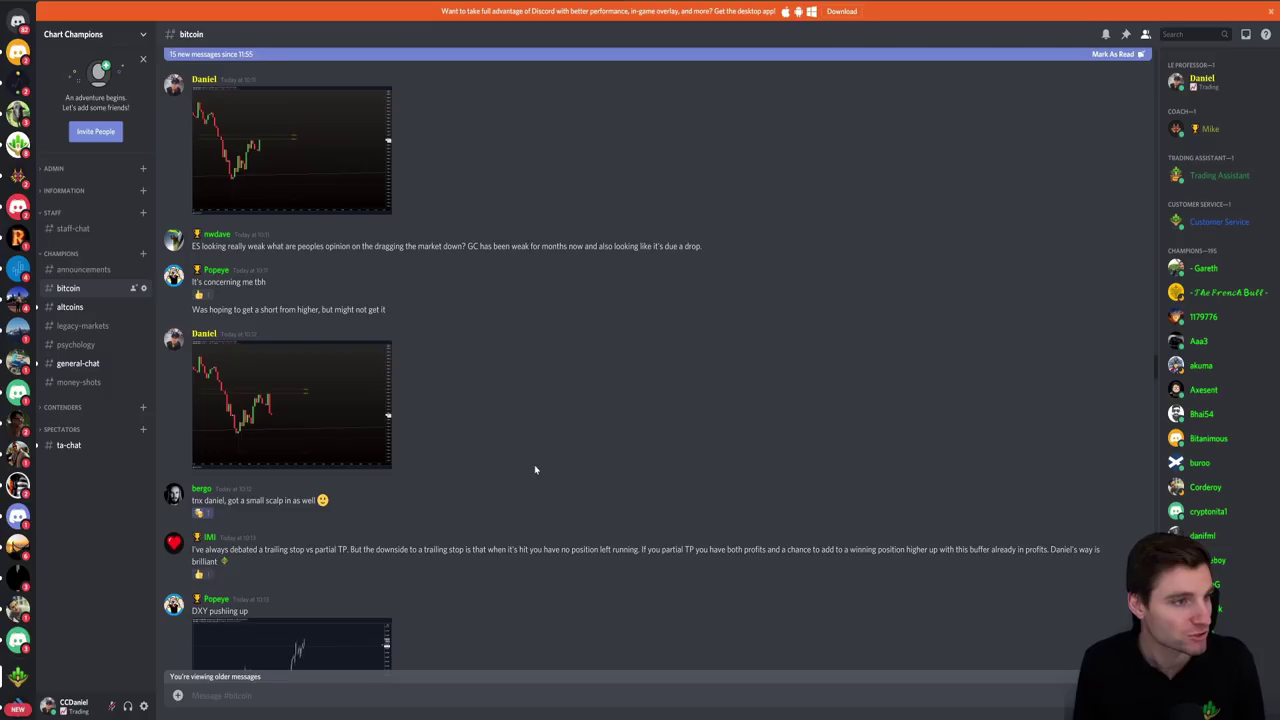
scroll(541, 476, "up", 10)
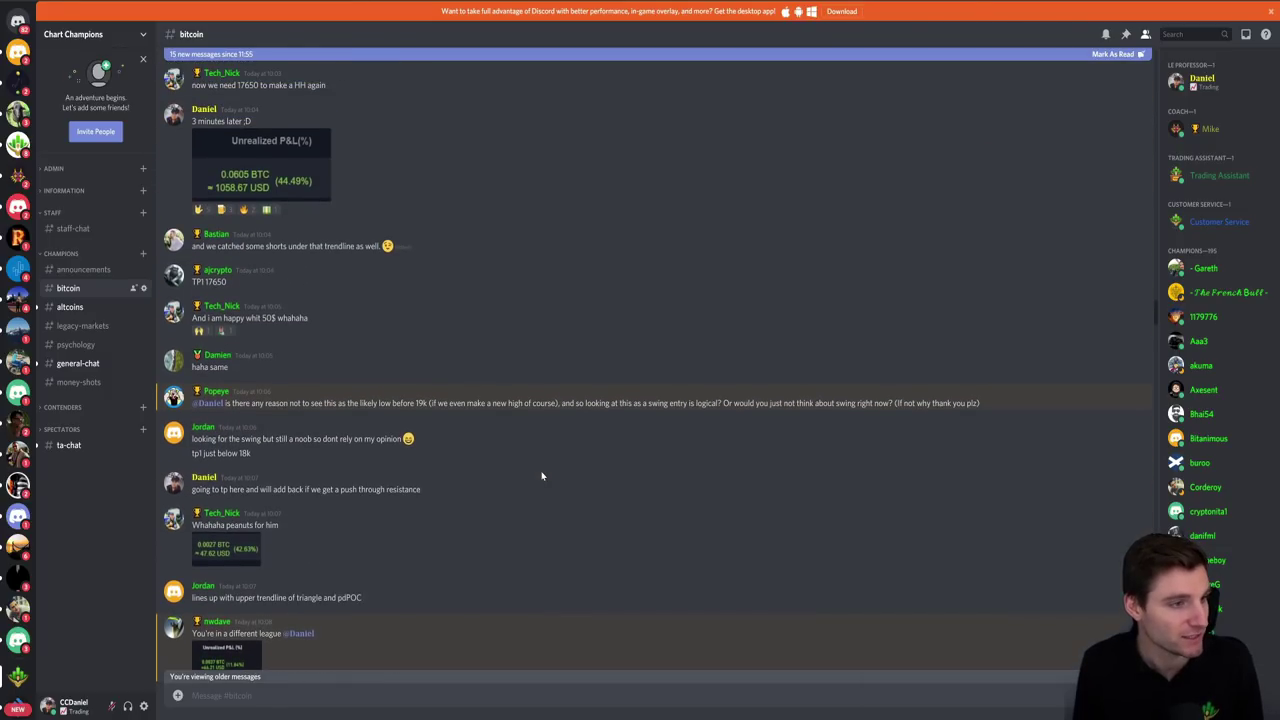
scroll(548, 469, "up", 10)
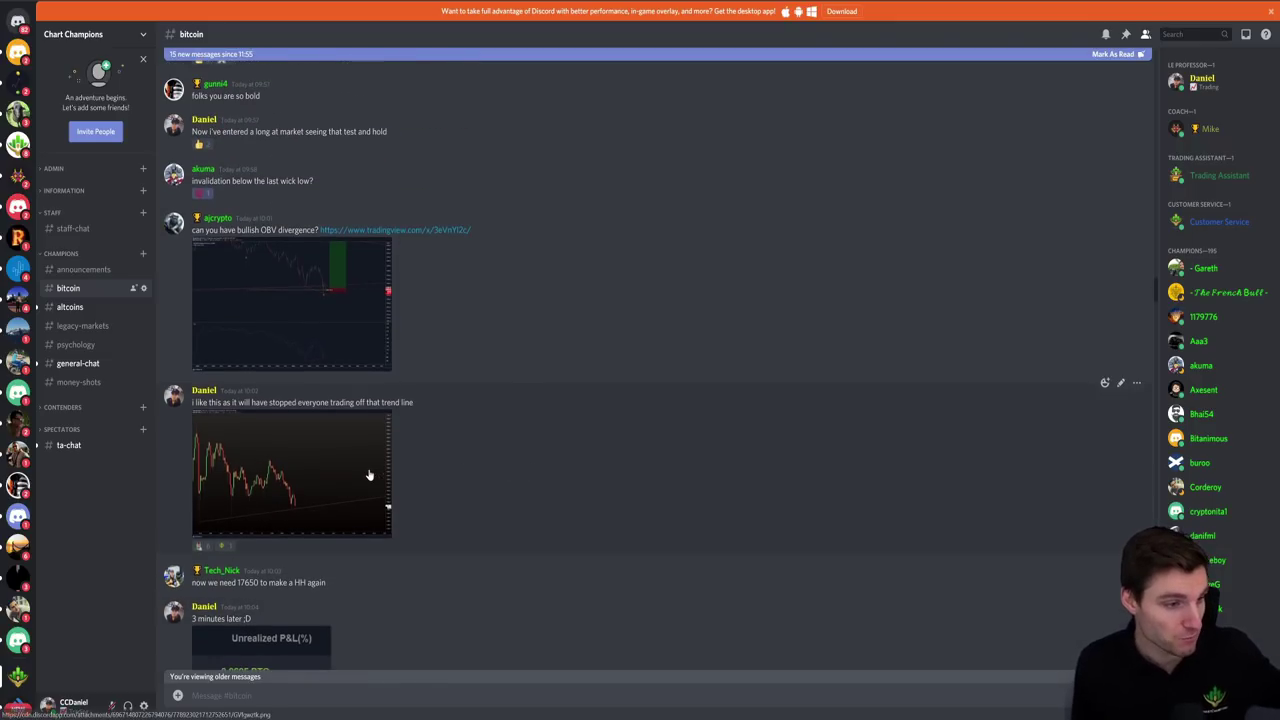
scroll(368, 476, "up", 10)
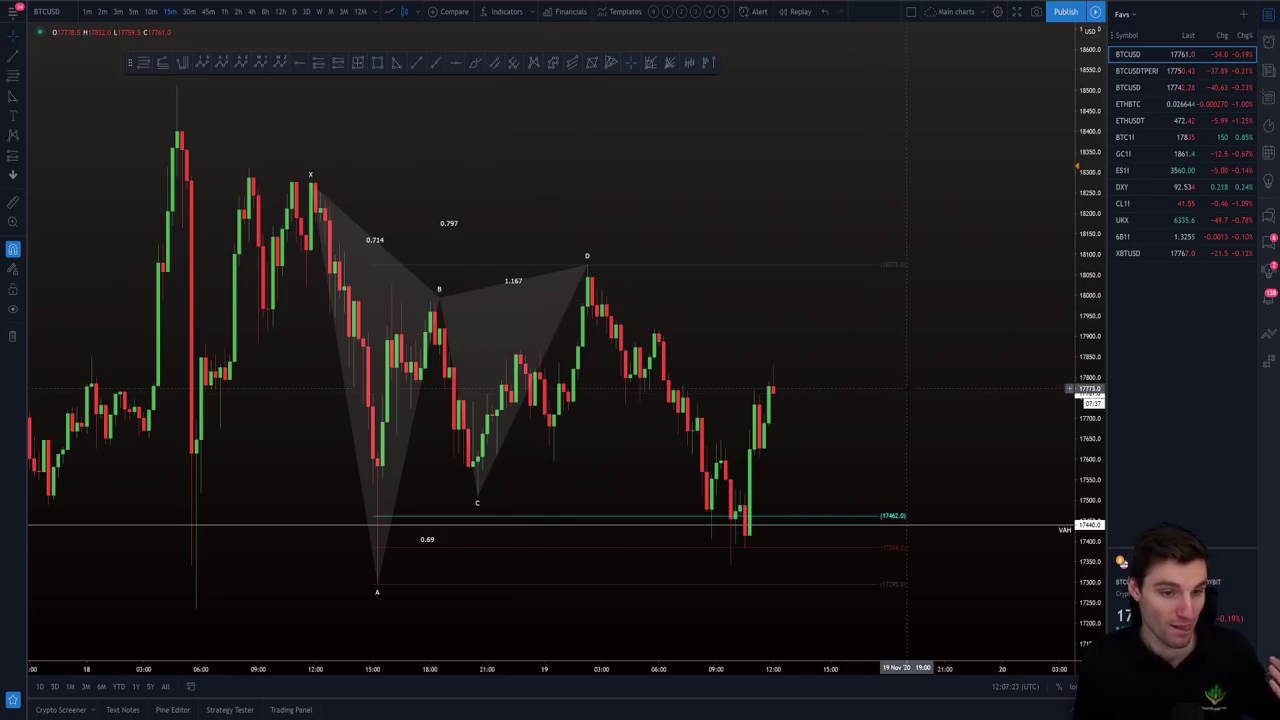
scroll(880, 449, "up", 2)
scroll(906, 410, "up", 4)
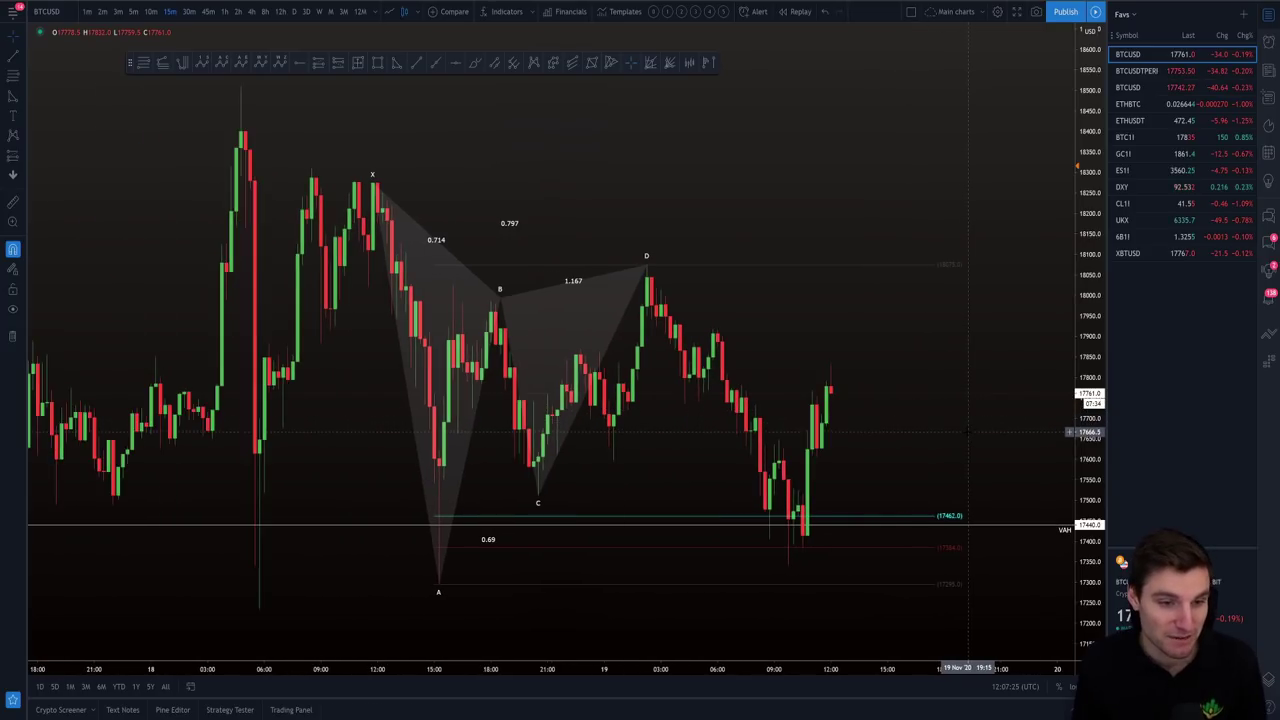
scroll(945, 443, "up", 2)
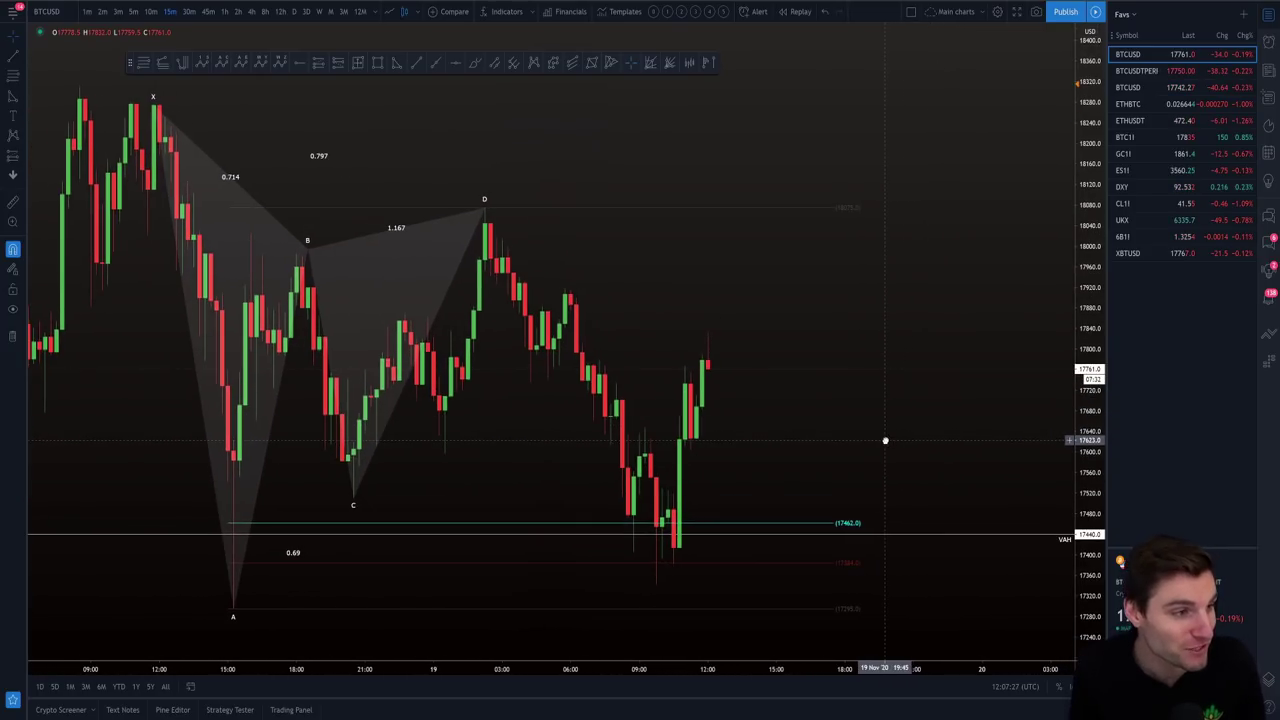
scroll(898, 355, "down", 3)
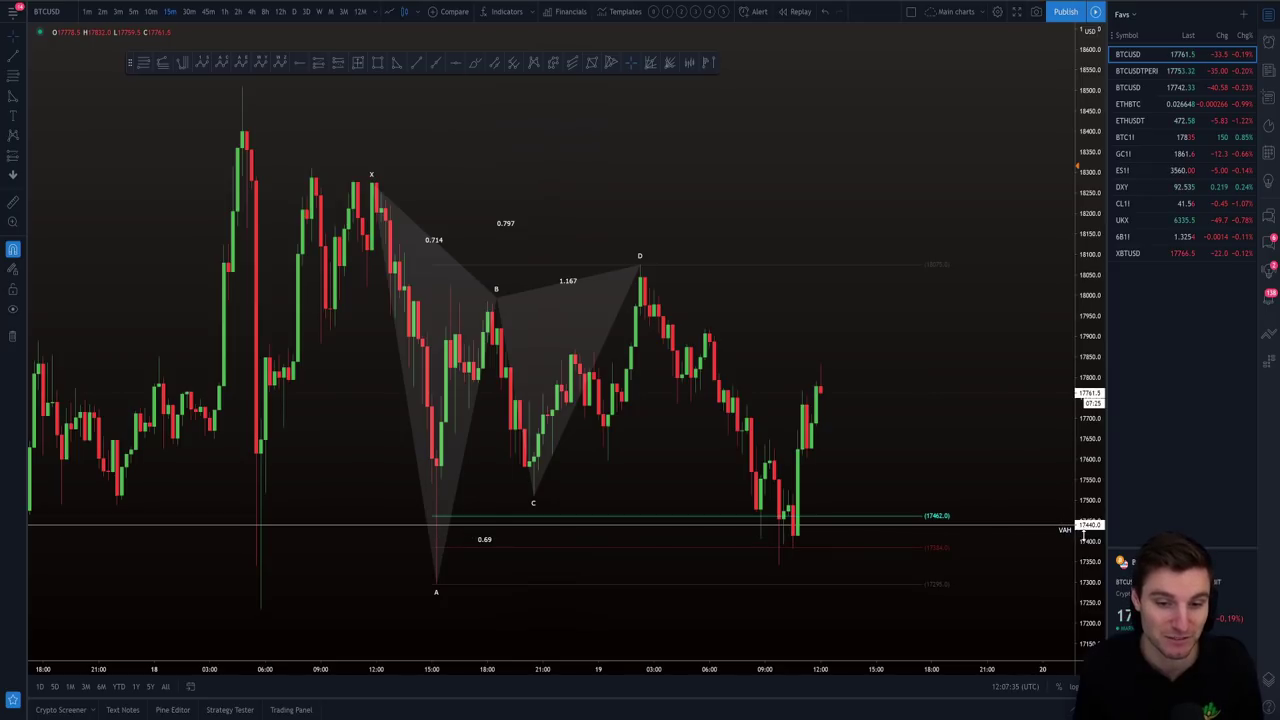
Compare the rally before the harmonic pattern on the 15-minute BTCUSD chart with the latest bounce from the VAH line
scroll(920, 640, "down", 3)
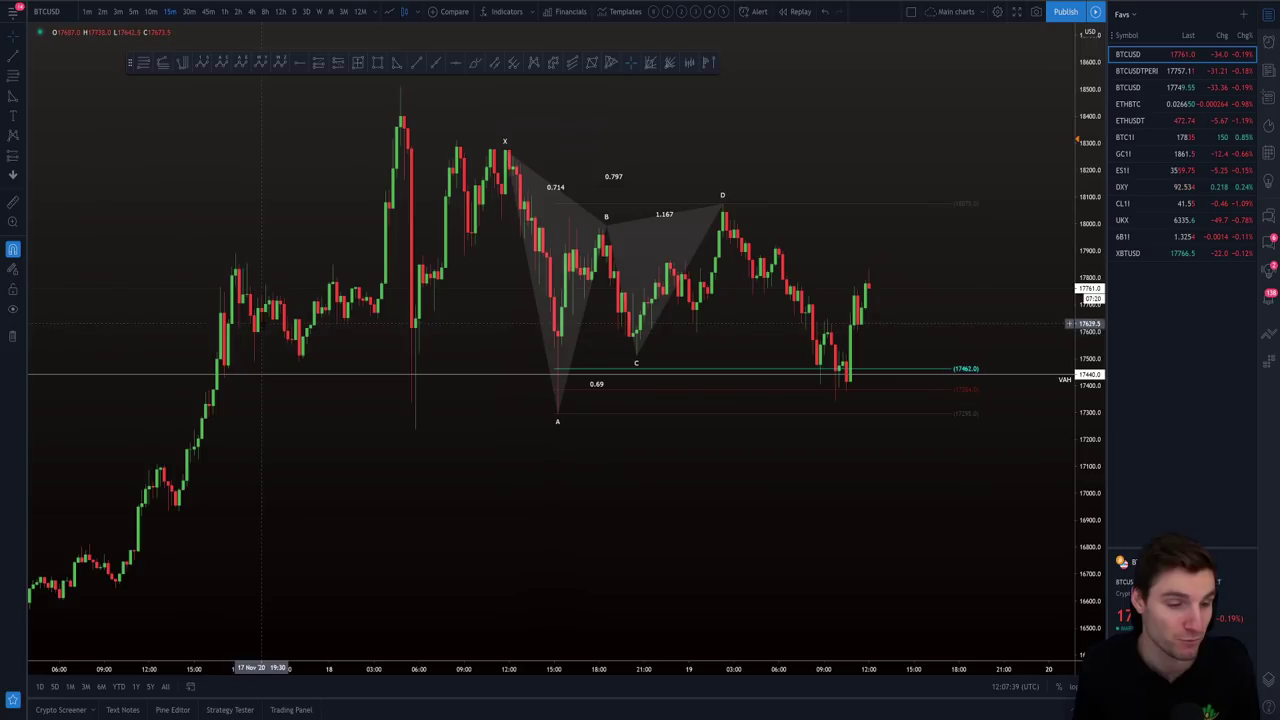
scroll(240, 422, "up", 1)
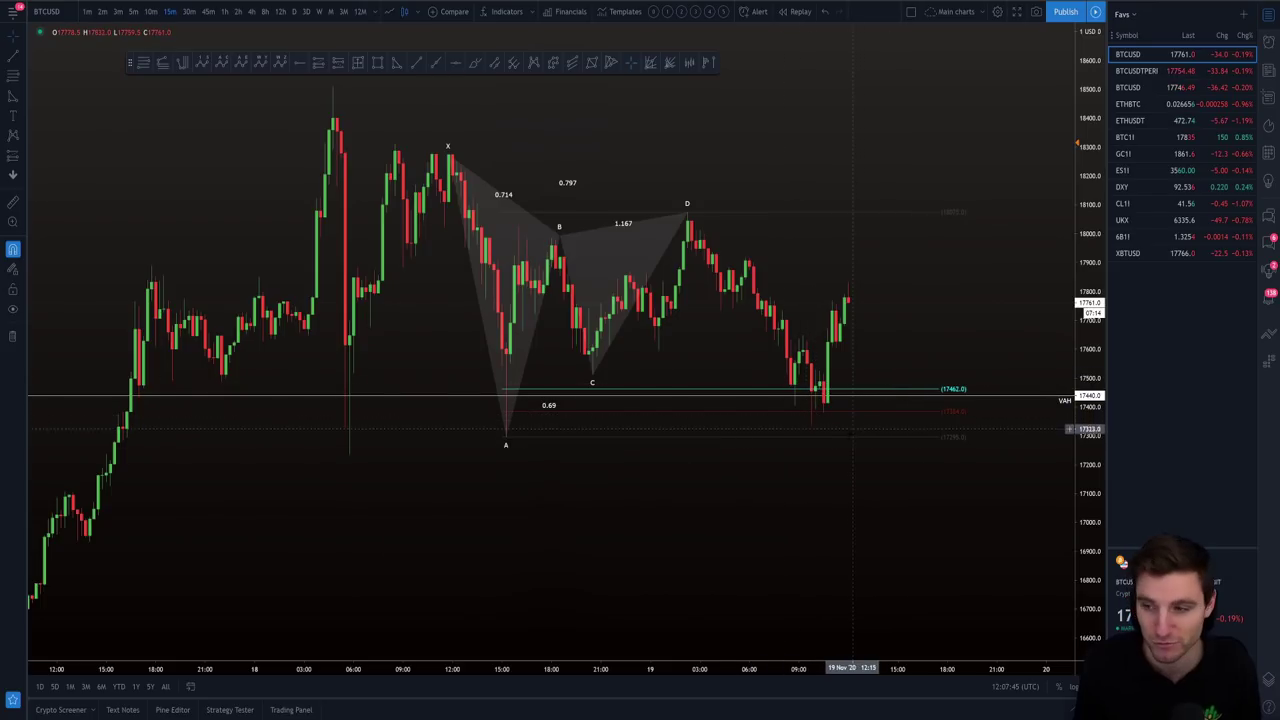
scroll(866, 446, "up", 1)
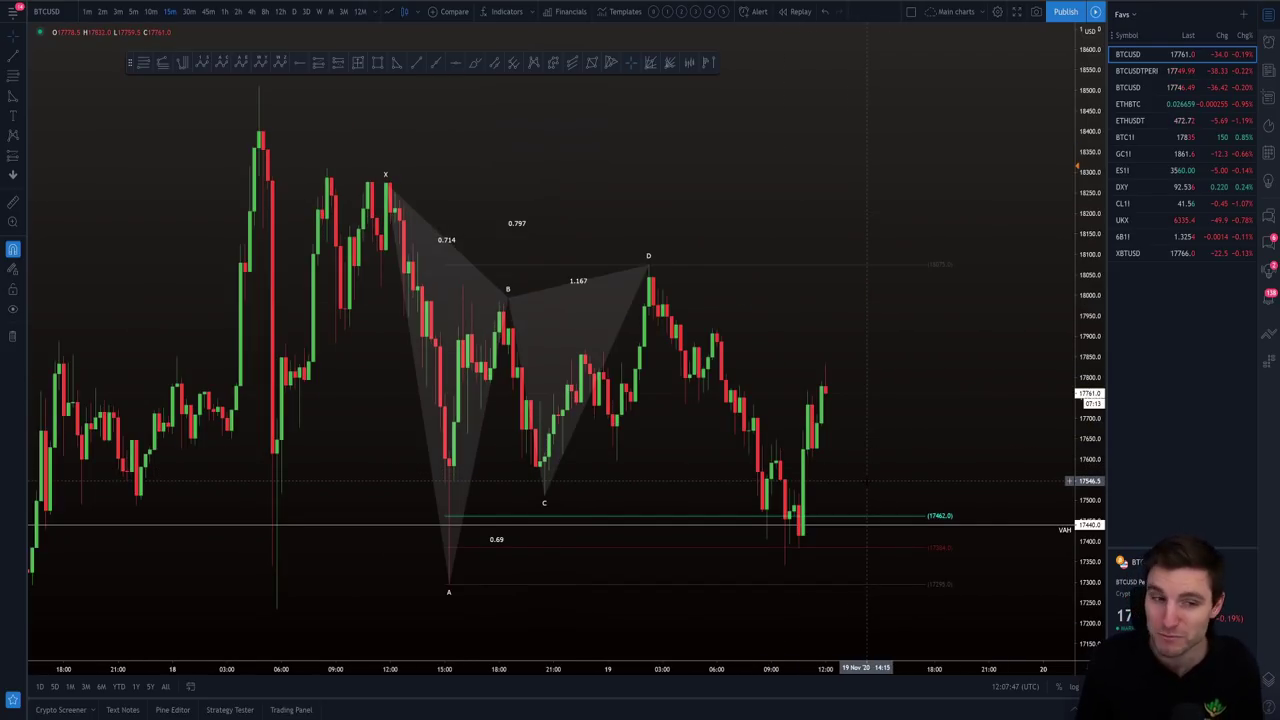
scroll(945, 480, "left", 3)
scroll(830, 560, "right", 5)
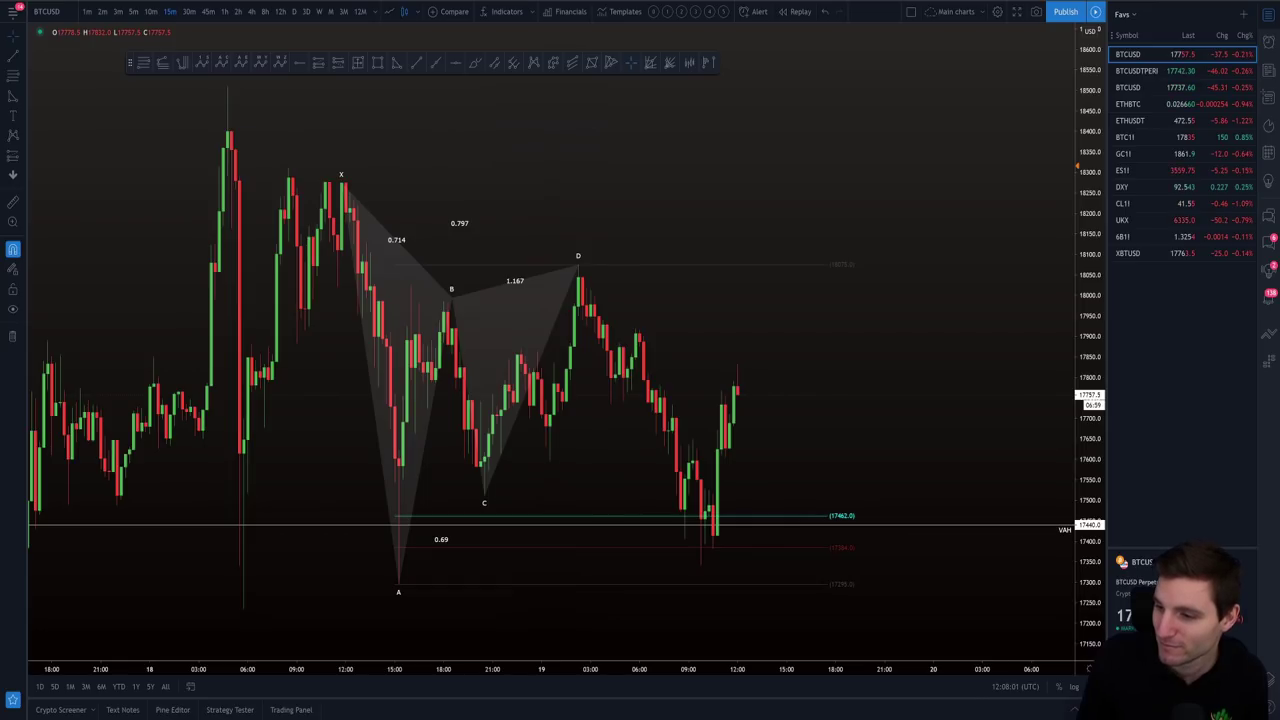
Switch to the Bybit exchange window and check the open BTCUSD position, the order book and the order form
key("alt+Tab")
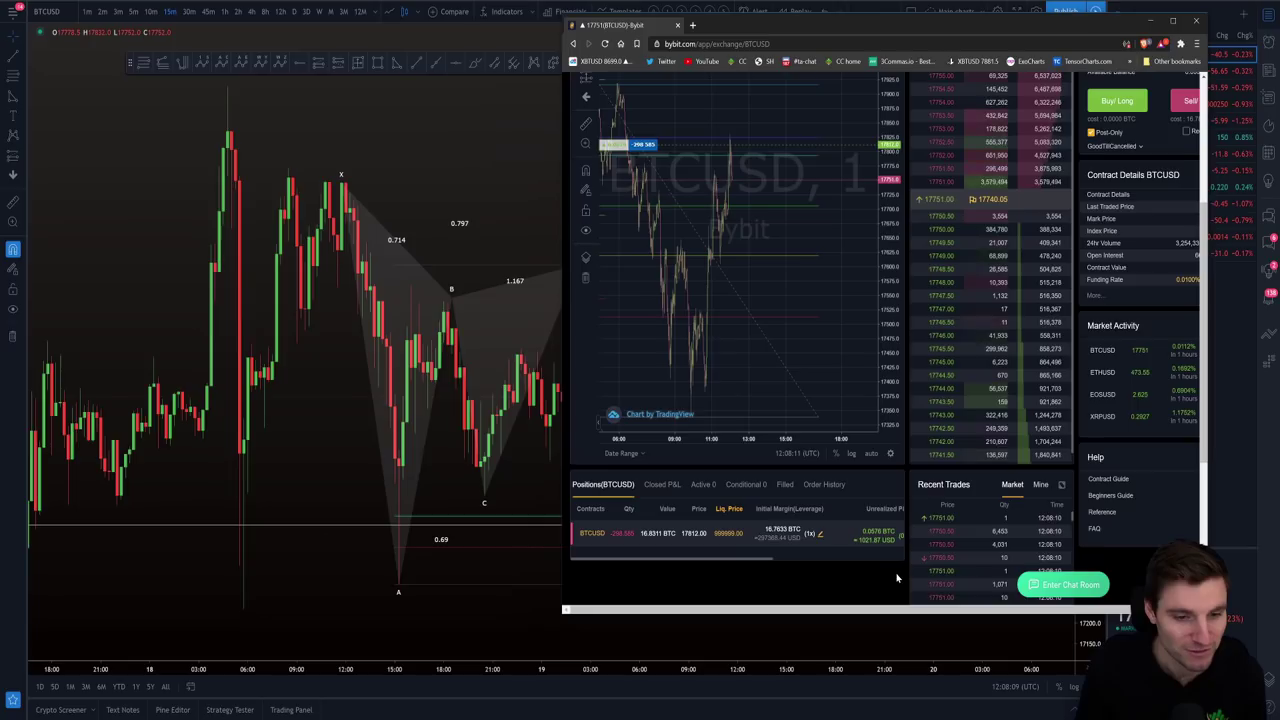
scroll(890, 576, "up", 5)
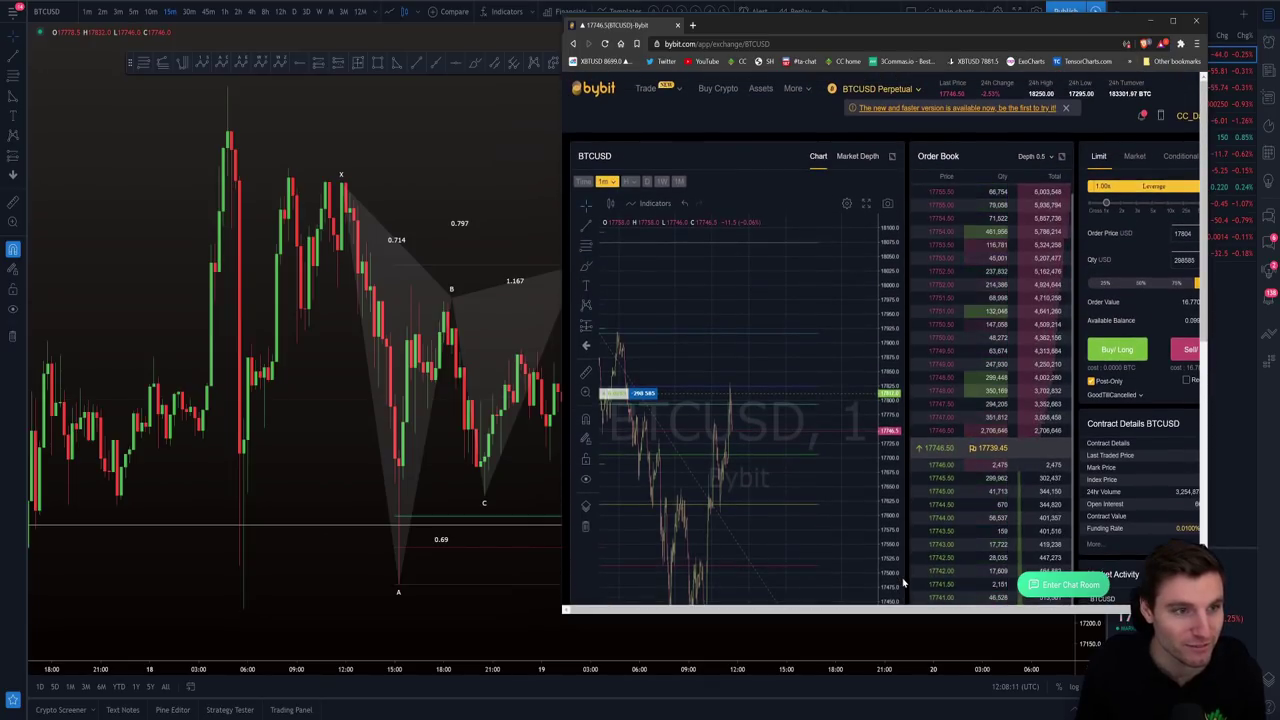
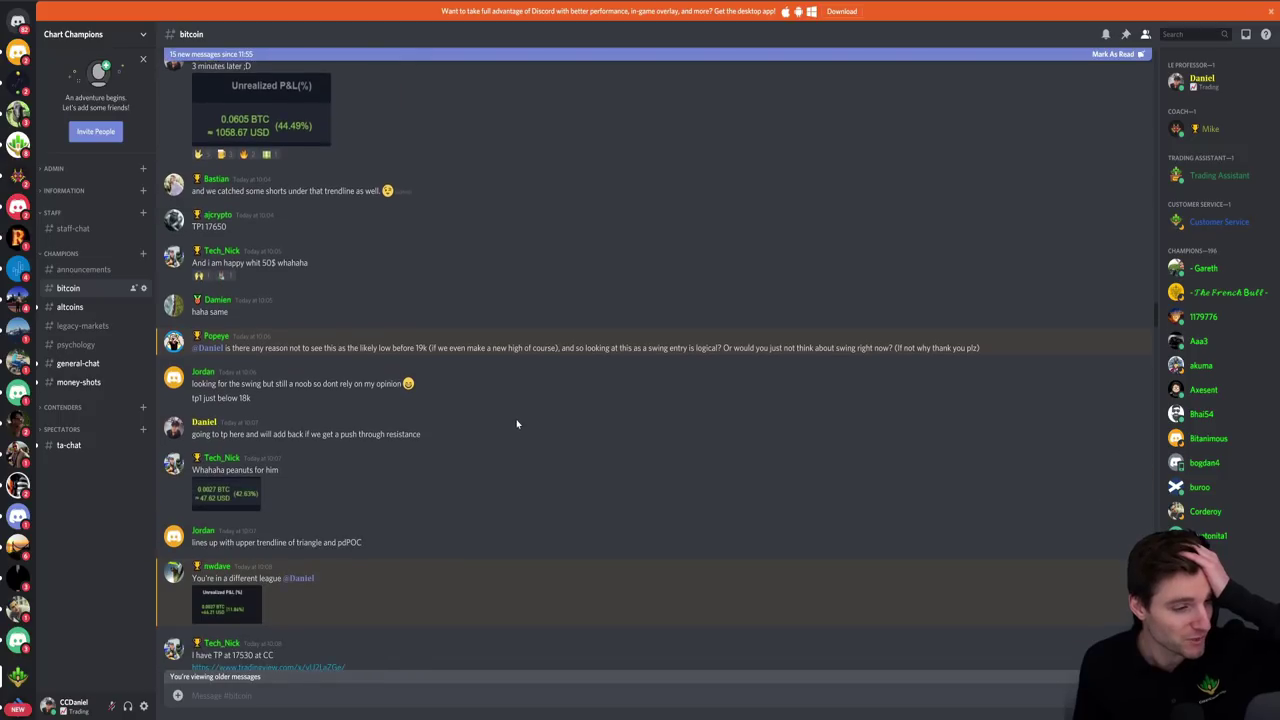
Read on through the bitcoin channel on Discord, from the take-profit post to the messages about trailing stops and bears selling the low
scroll(517, 424, "down", 5)
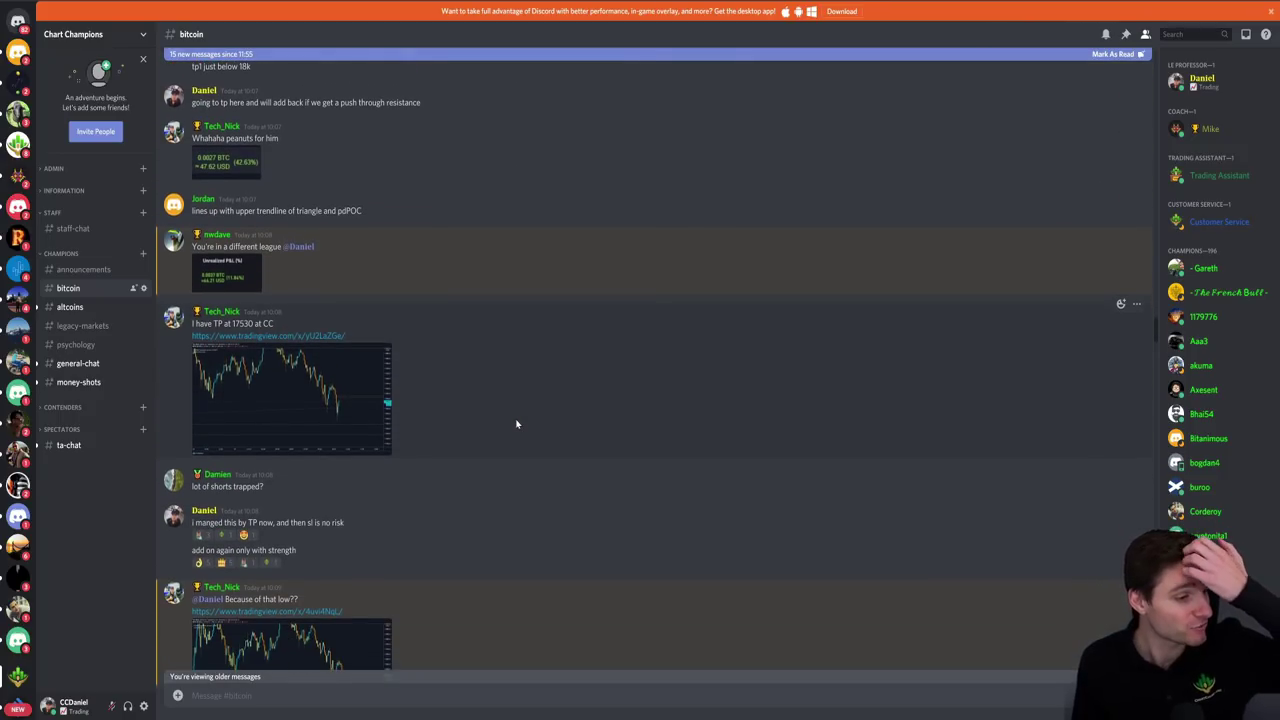
scroll(517, 424, "down", 5)
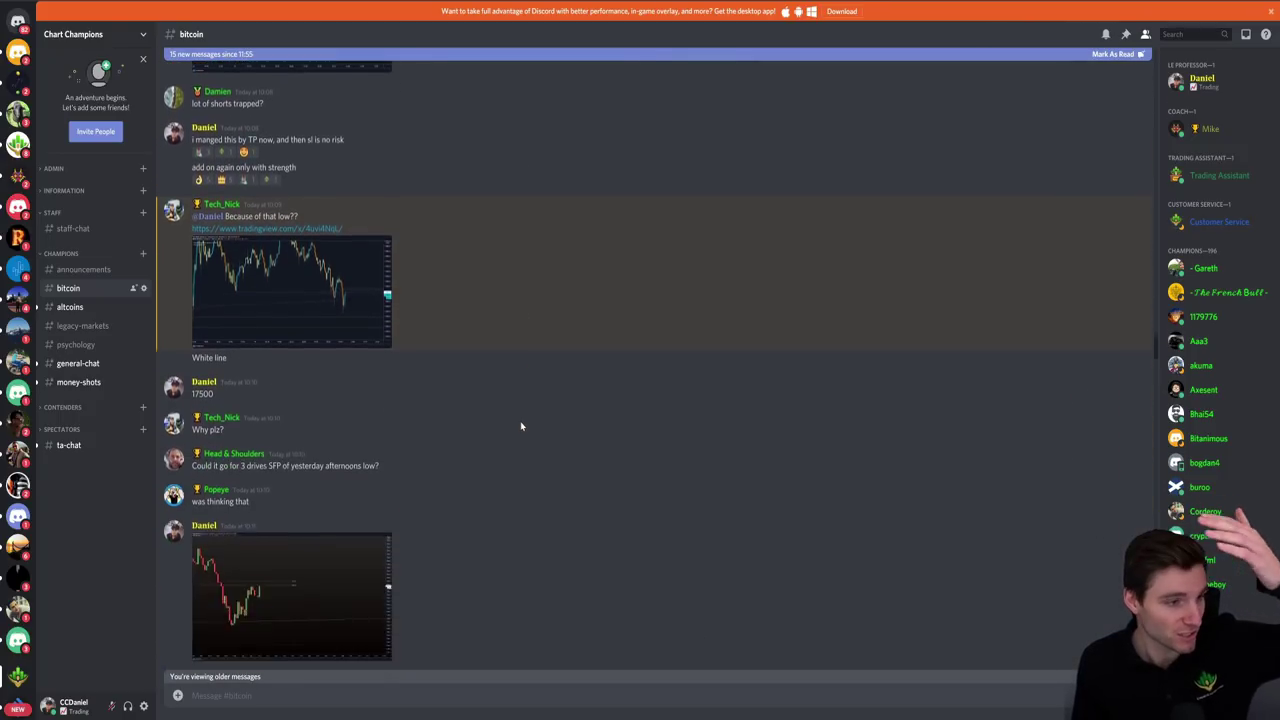
scroll(527, 430, "down", 6)
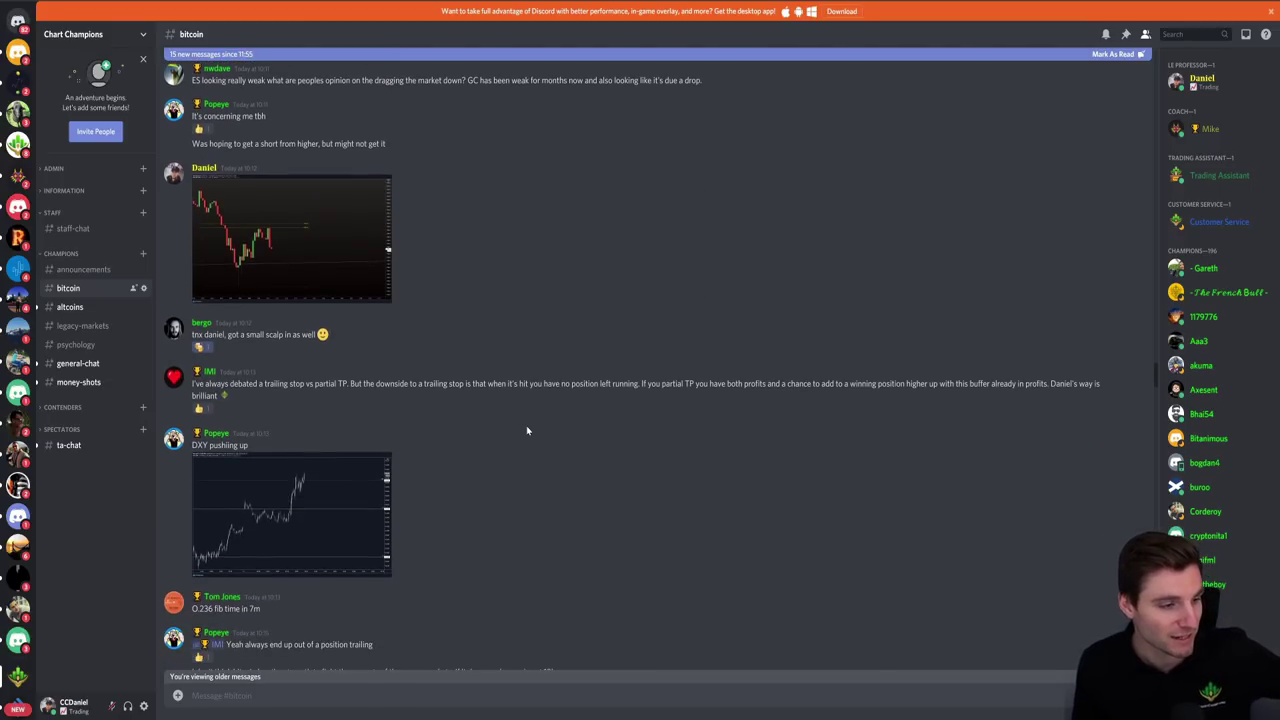
scroll(527, 430, "down", 2)
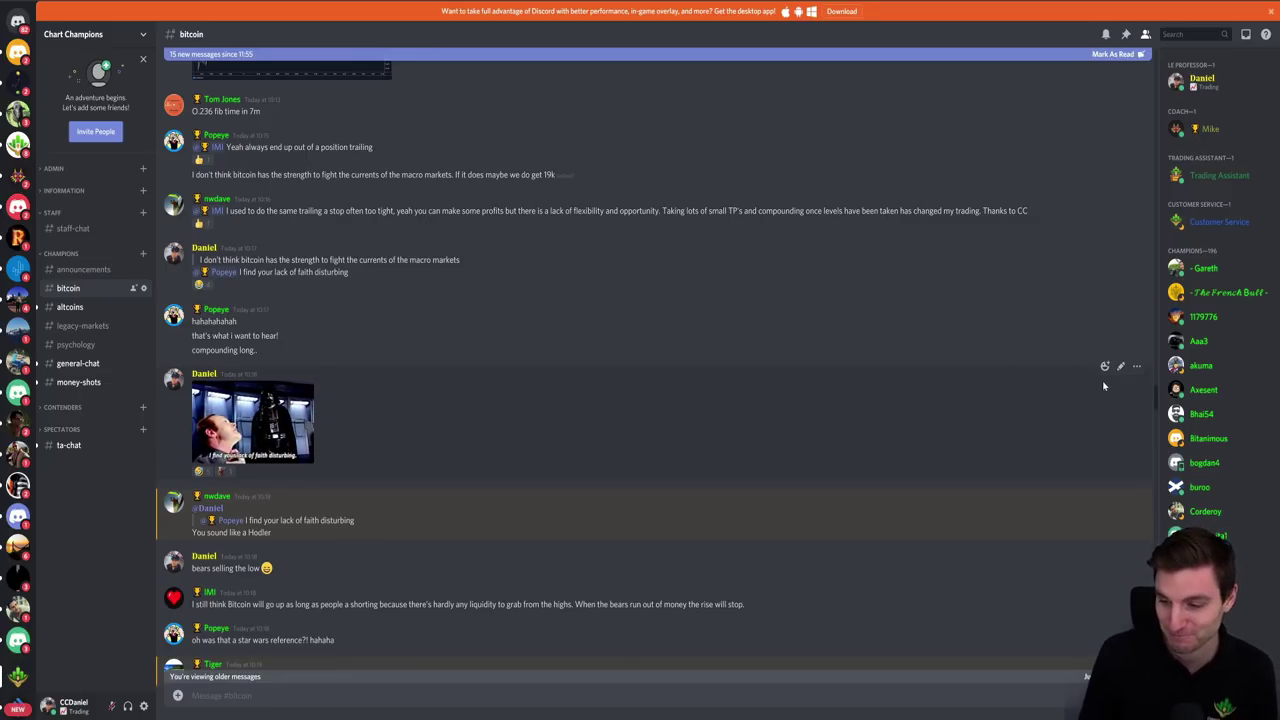
Return to the TradingView chart and examine BTCUSD's move down from D, the low around VAH and the latest push up
key("alt+Tab")
scroll(874, 366, "down", 2)
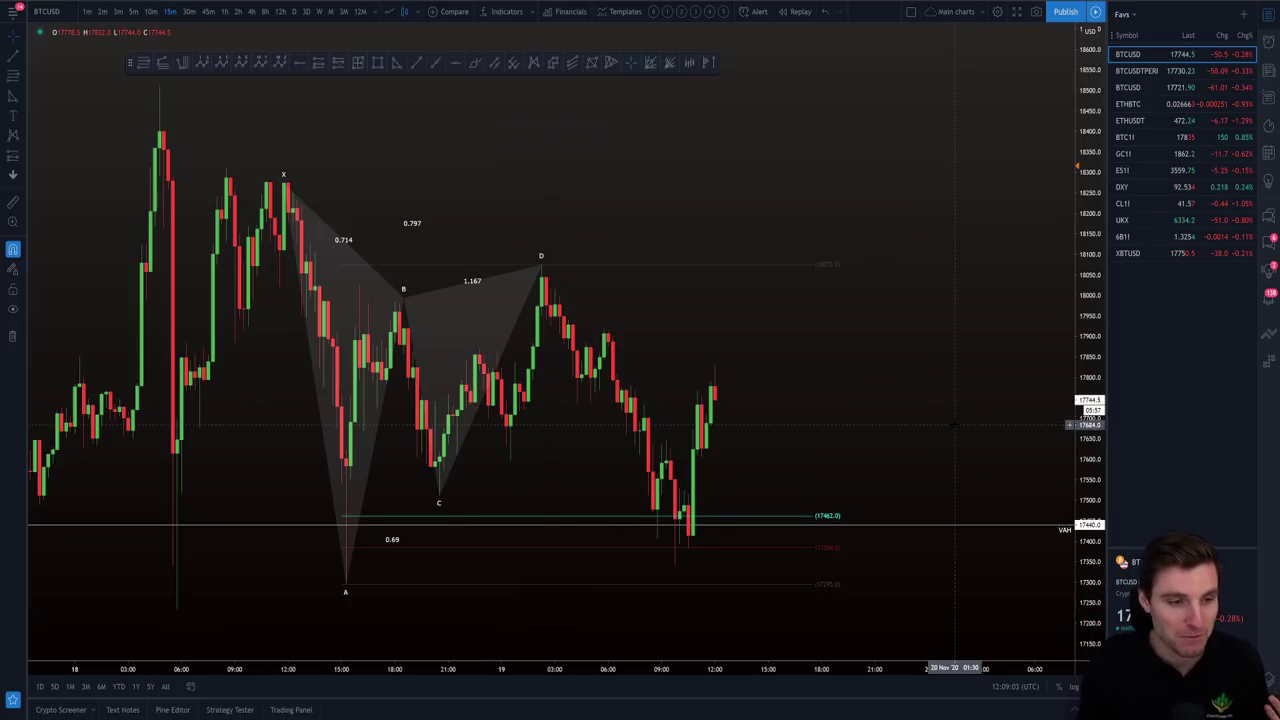
scroll(960, 430, "down", 3)
scroll(988, 460, "right", 3)
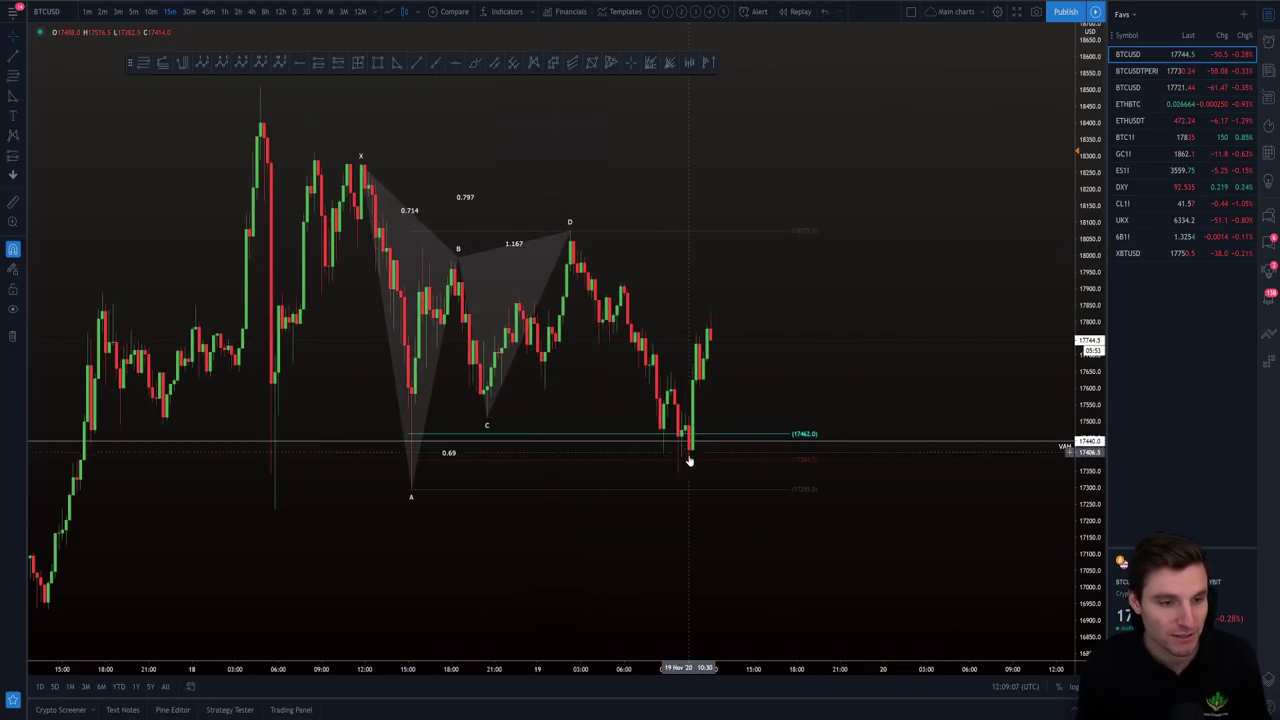
scroll(898, 443, "up", 2)
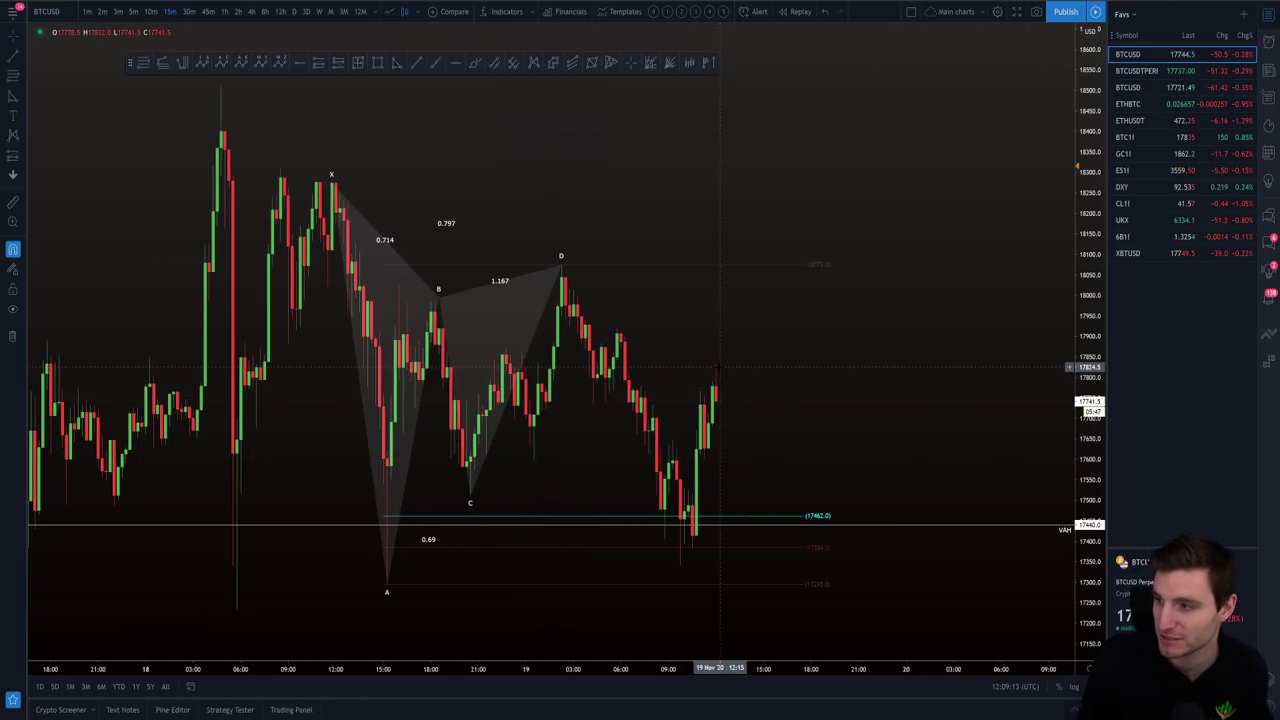
scroll(790, 378, "down", 1)
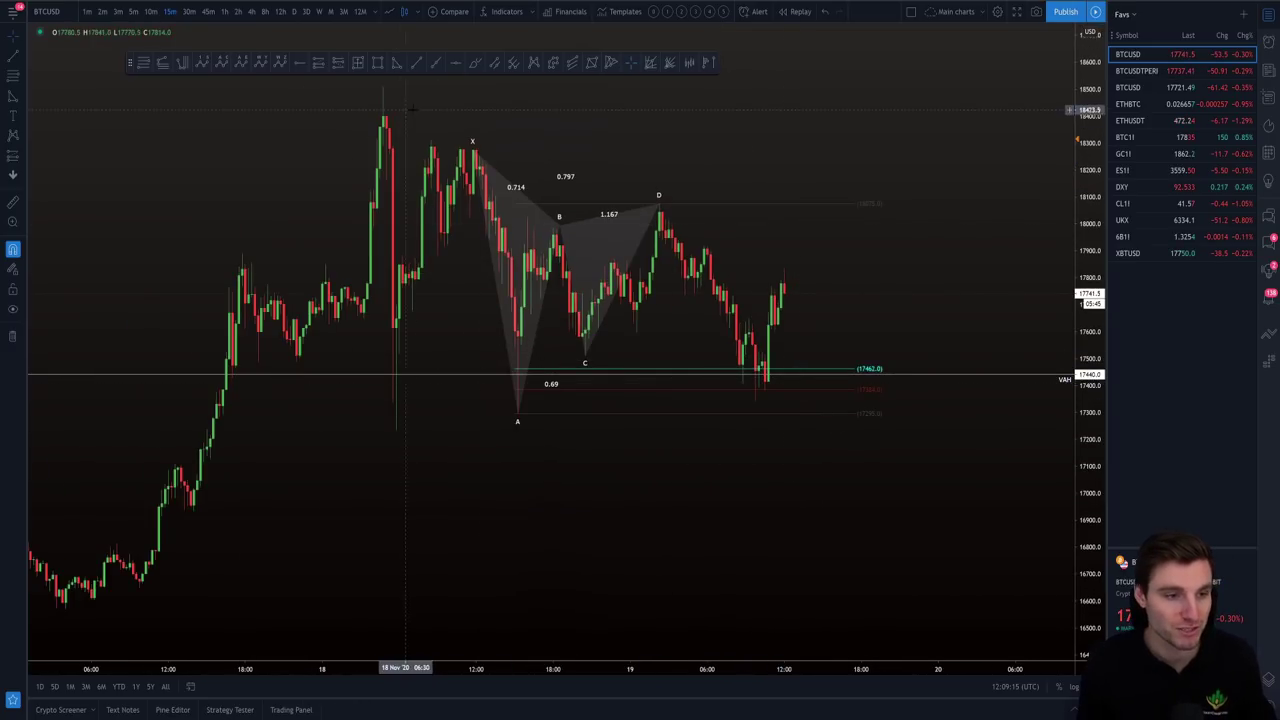
scroll(380, 453, "up", 1)
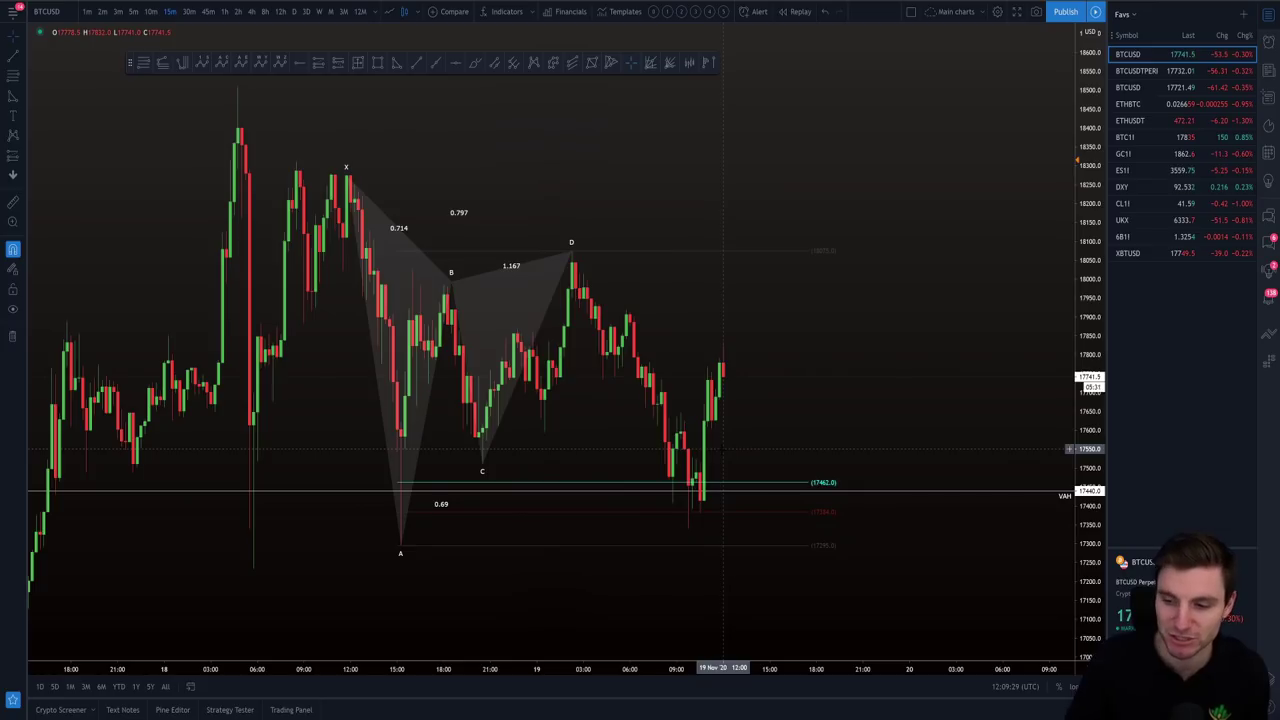
scroll(722, 449, "down", 2)
scroll(886, 563, "right", 3)
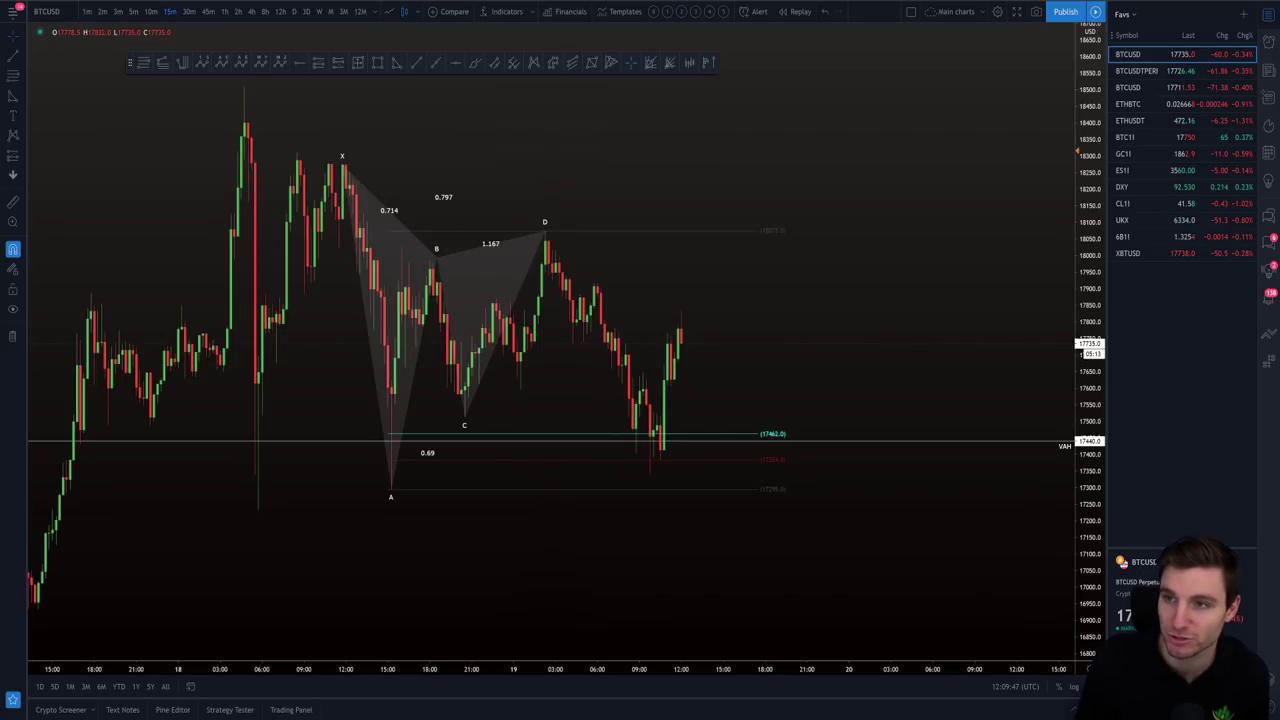
Bring up Bybit again, review the BTCUSD position and order book, and move the window away from the chart
key("alt+Tab")
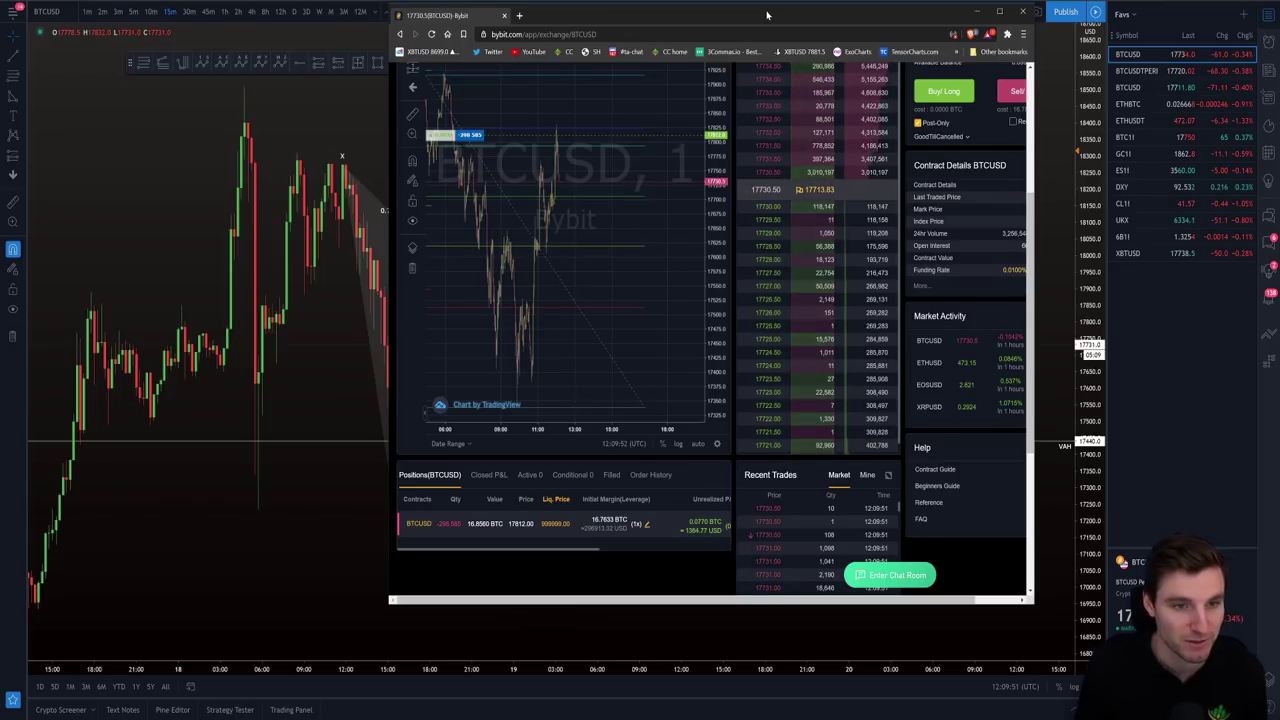
left_click_drag(767, 14, 779, 21)
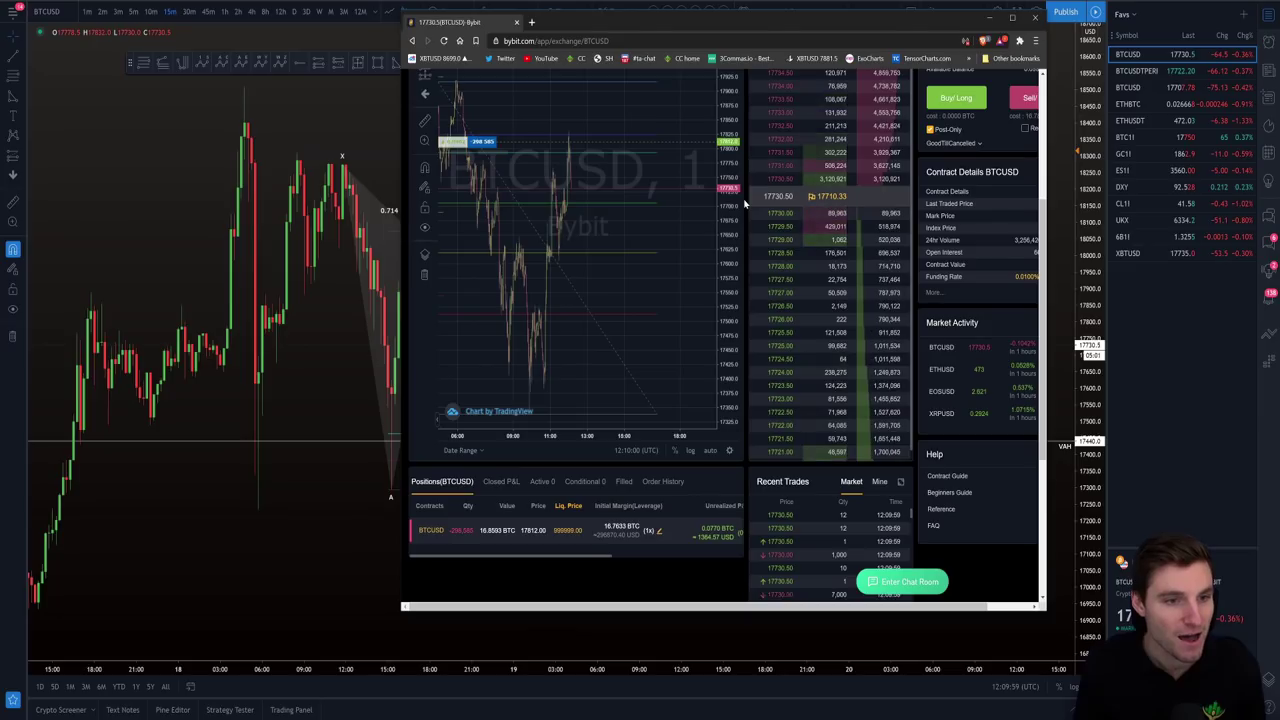
scroll(744, 204, "up", 3)
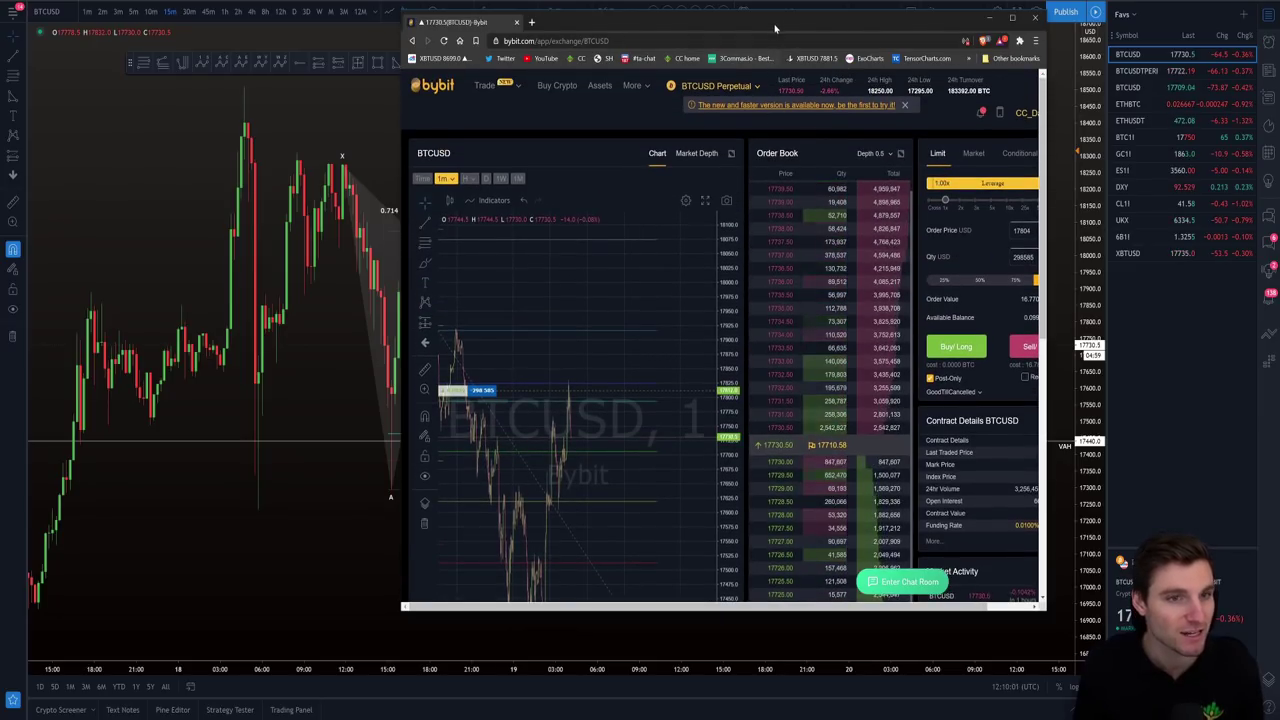
left_click_drag(450, 22, 1246, 62)
Go back to the TradingView chart and review the full harmonic pattern together with the latest BTCUSD candles
key("super+Tab")
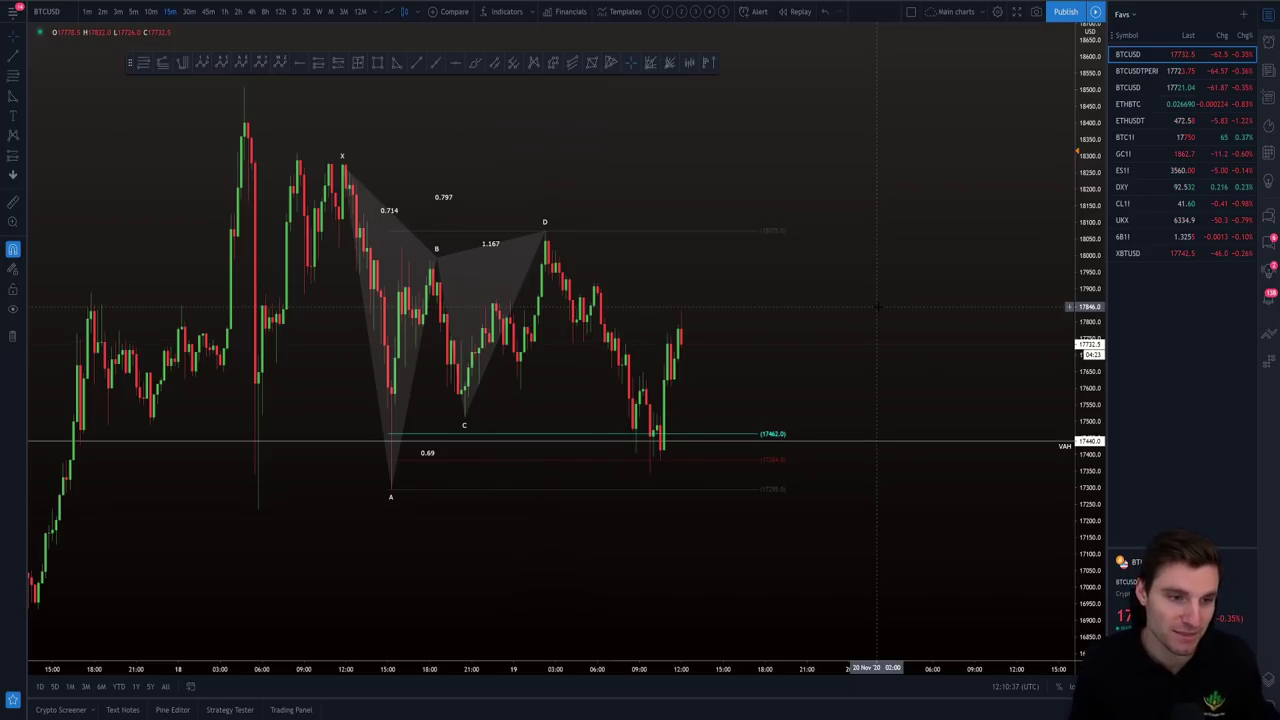
scroll(878, 307, "up", 3)
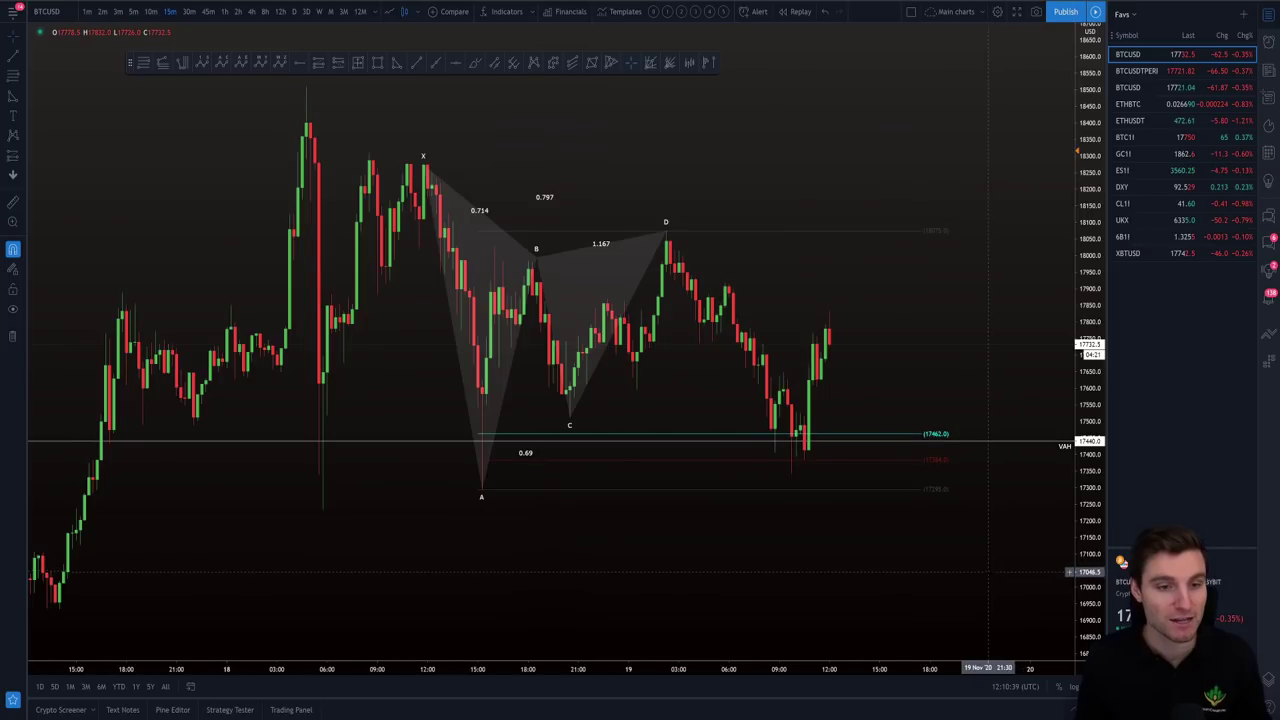
left_click_drag(988, 572, 915, 580)
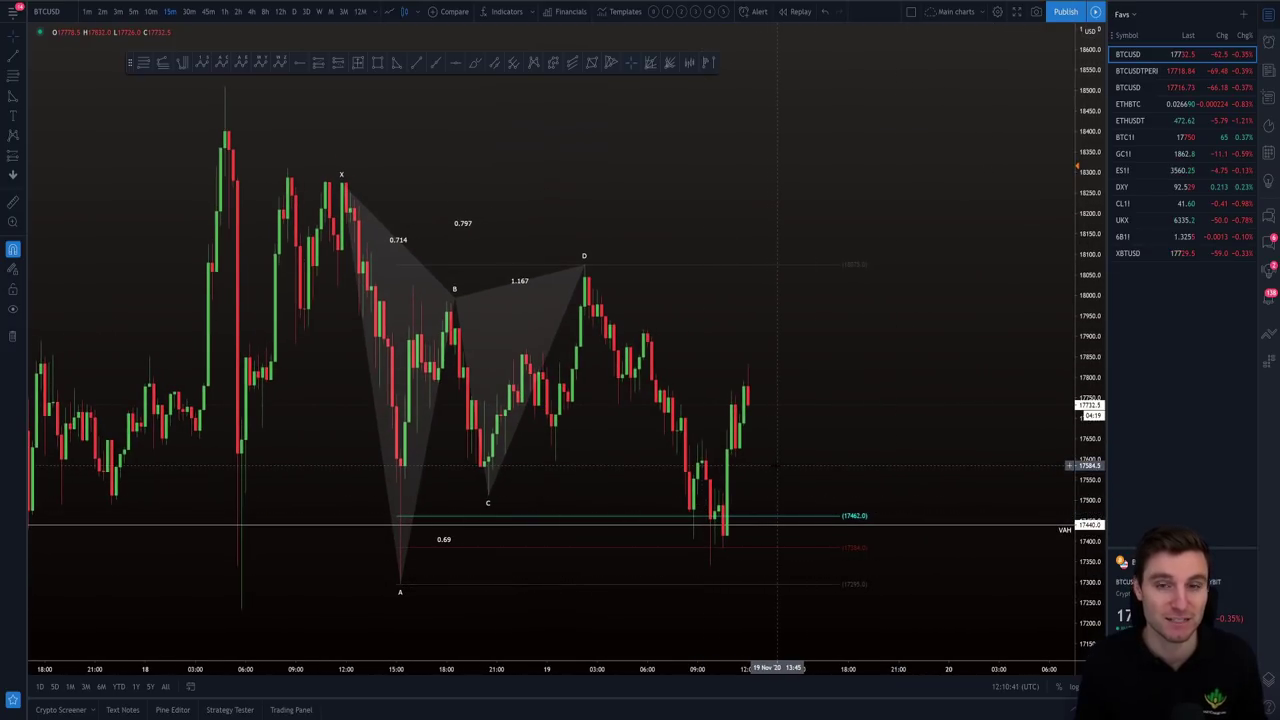